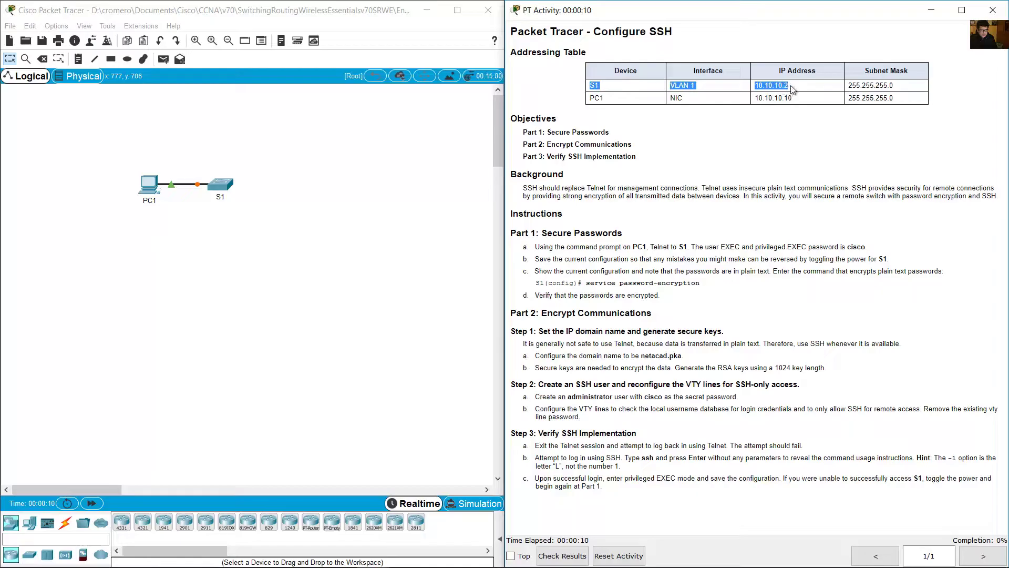
Step: Read the addressing table, Background paragraph and Part 1 heading in the activity instructions
drag(591, 98, 780, 109)
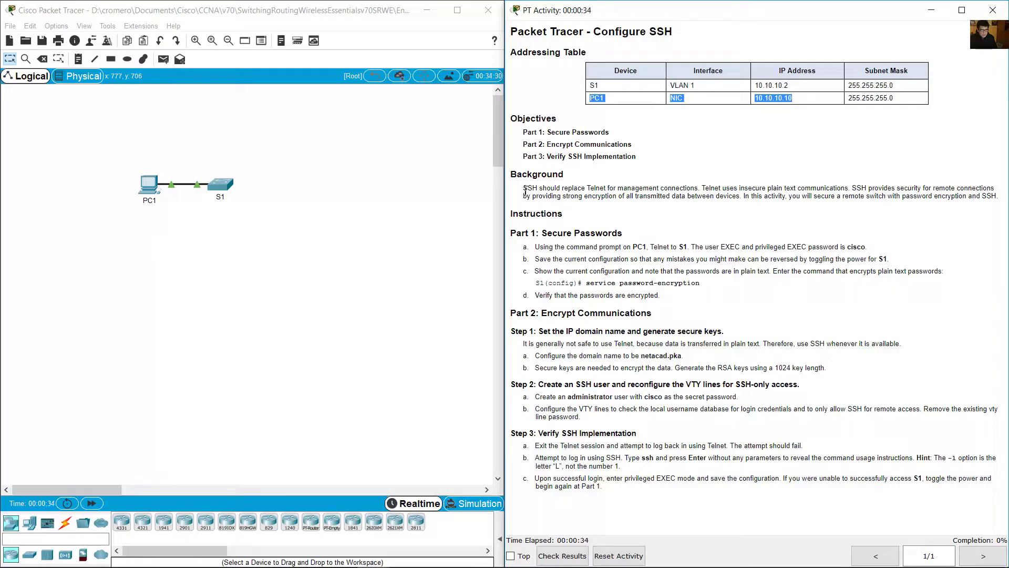
drag(526, 190, 746, 189)
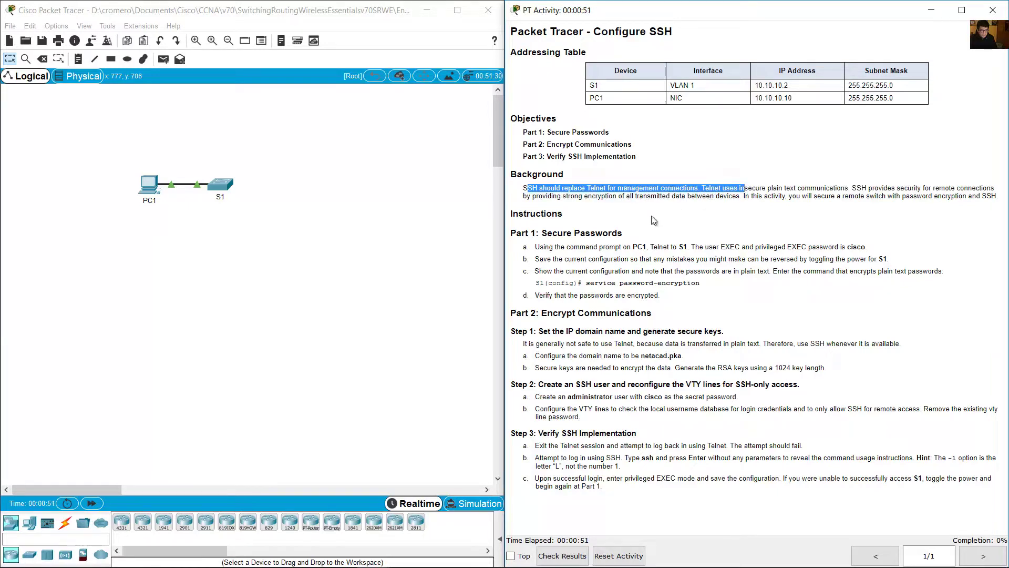
drag(553, 233, 650, 233)
click(607, 239)
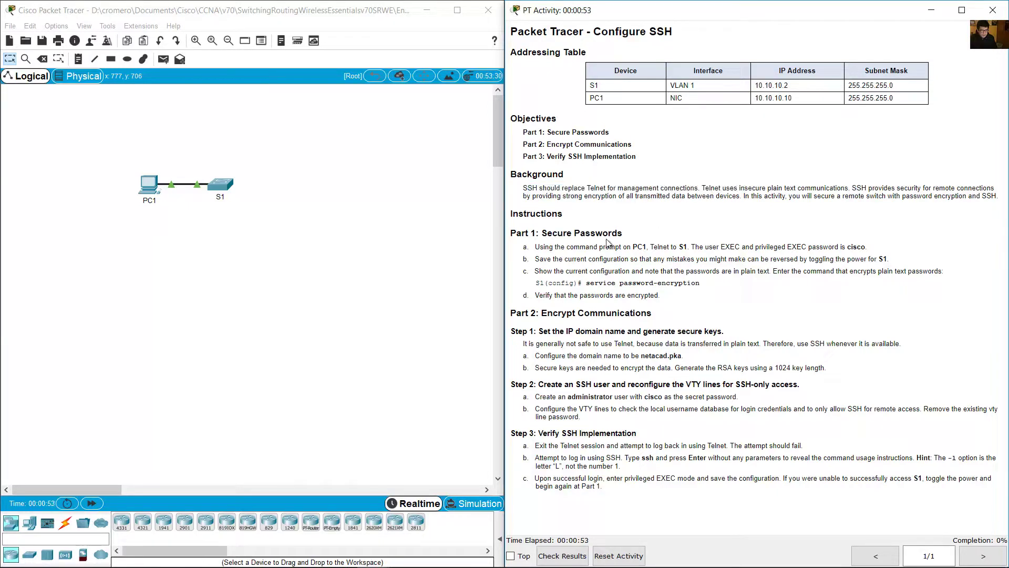
Step: Zoom in twice on the PC1 and S1 topology, then note the PC1 command-prompt instruction
click(196, 40)
click(195, 40)
drag(499, 123, 499, 131)
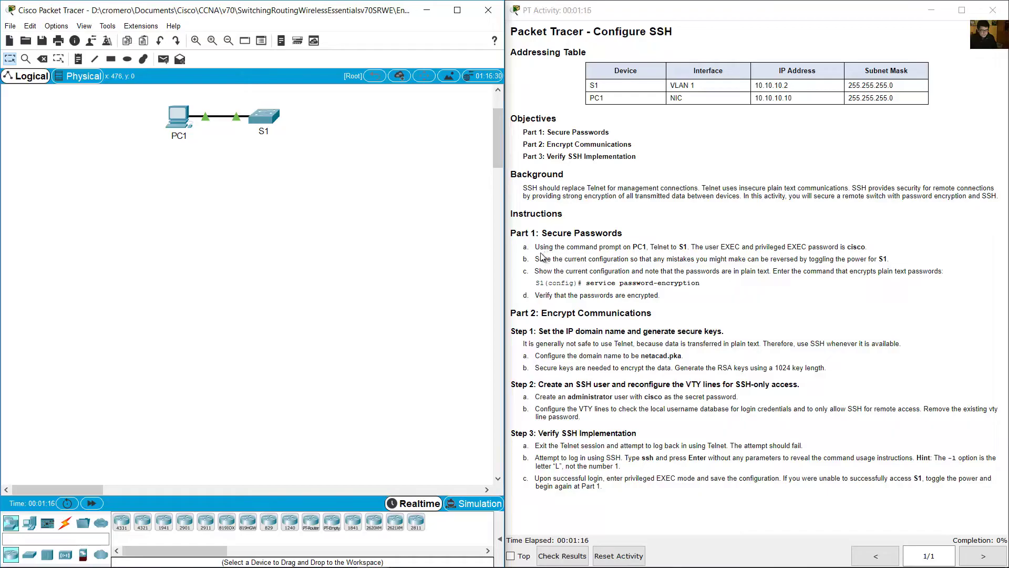
drag(535, 247, 689, 249)
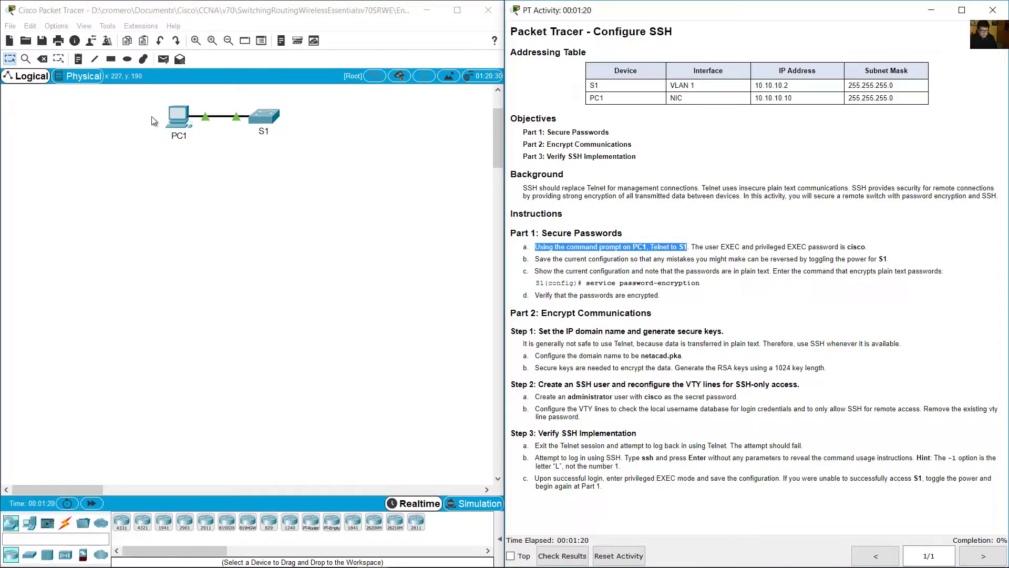
Step: Open PC1's Desktop Command Prompt, with the window moved aside and widened
click(178, 116)
drag(477, 130, 140, 198)
click(103, 216)
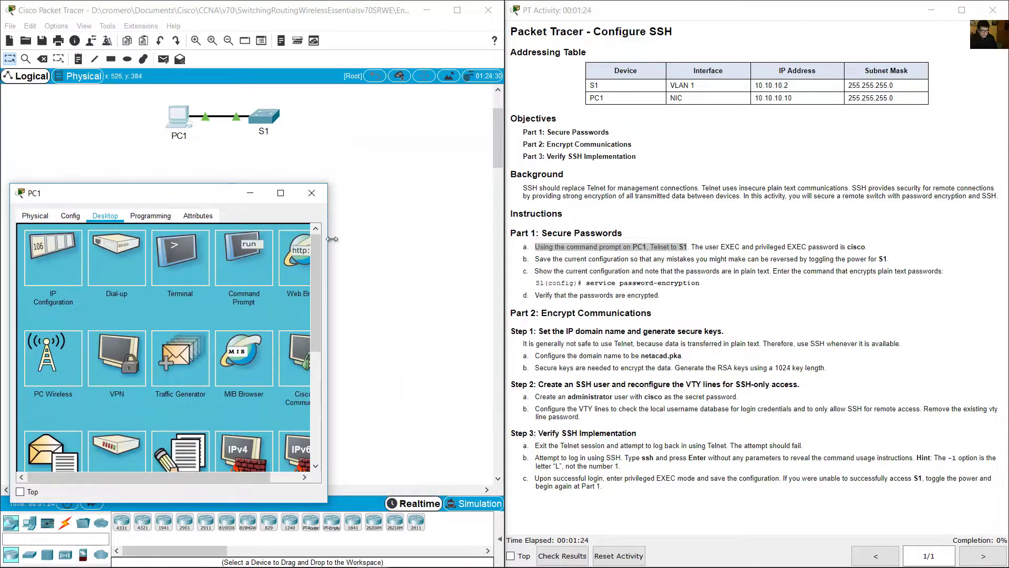
drag(327, 238, 495, 238)
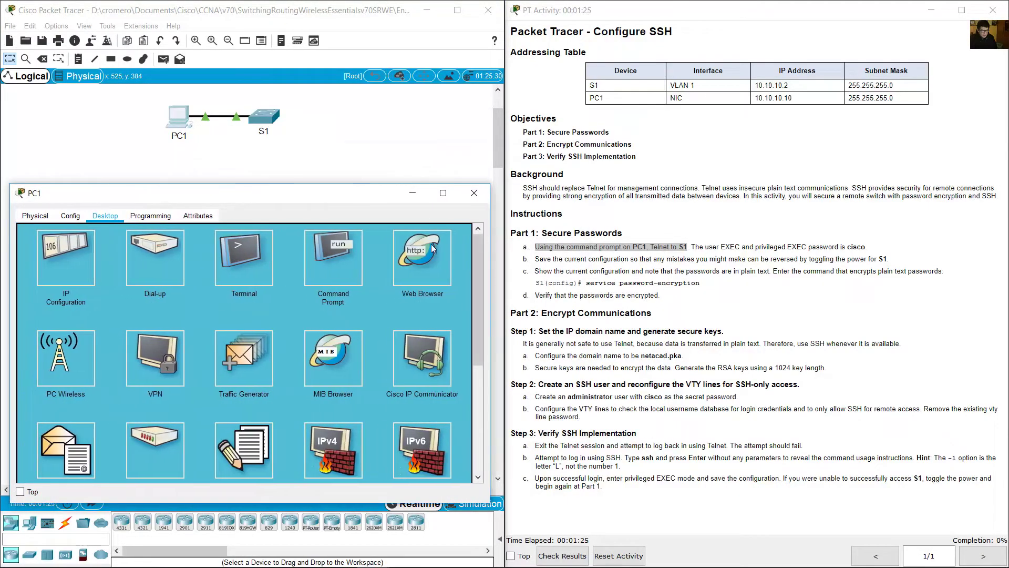
click(332, 255)
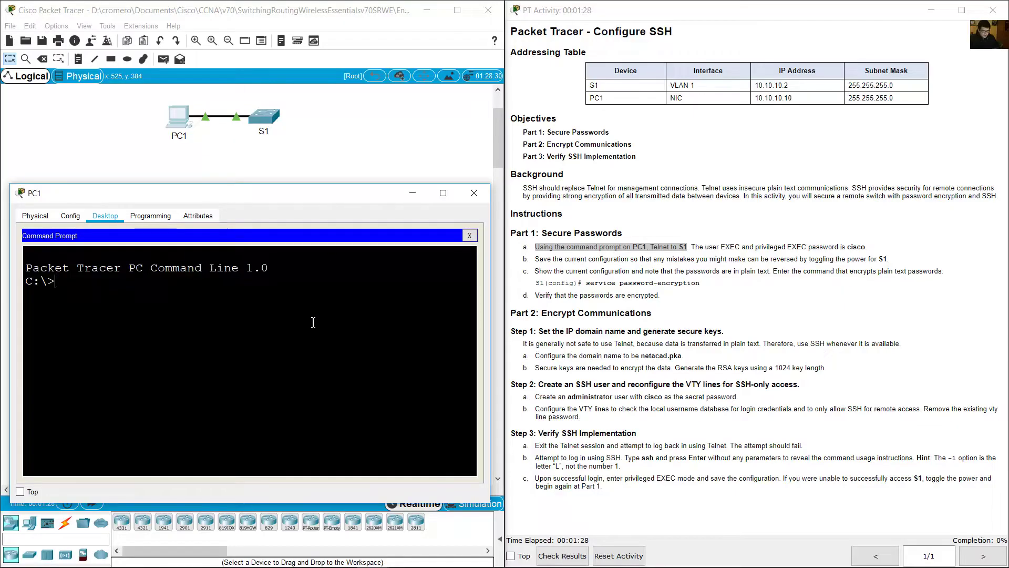
Step: Telnet from PC1 to S1 at 10.10.10.2 and enter the login password from the instructions
text(telnet)
drag(790, 86, 752, 87)
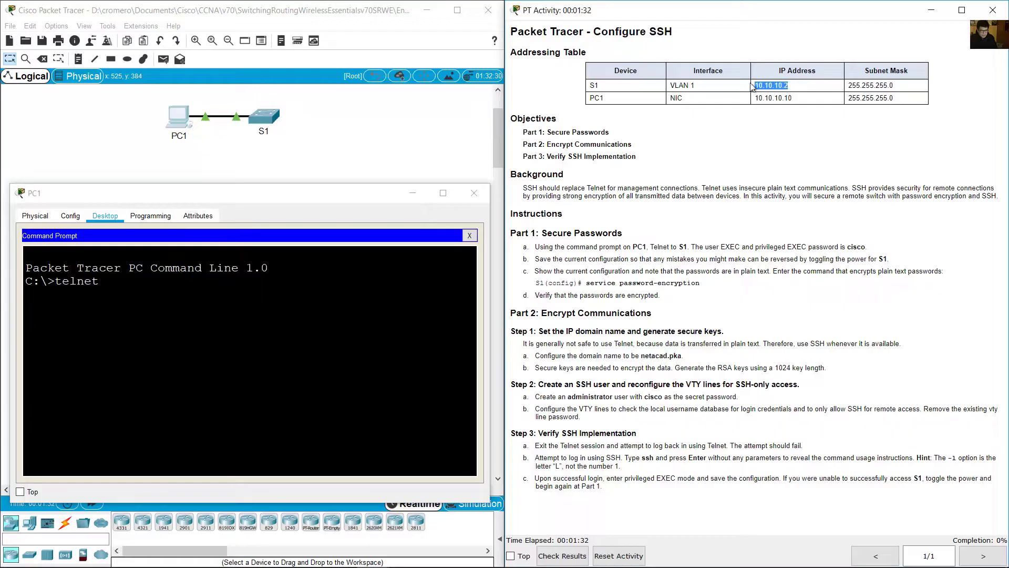
click(259, 307)
text(10.10.10.2)
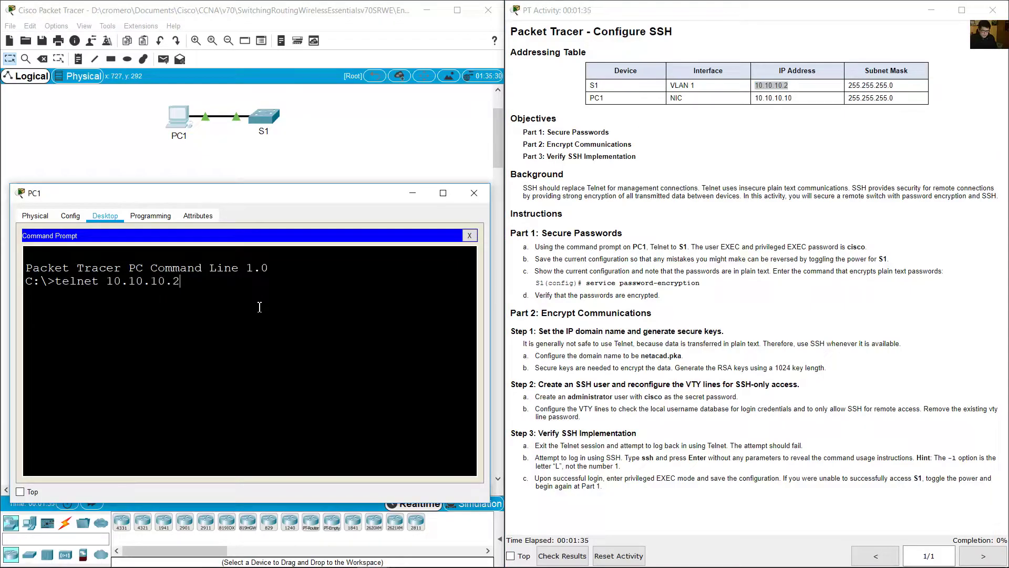
key(Return)
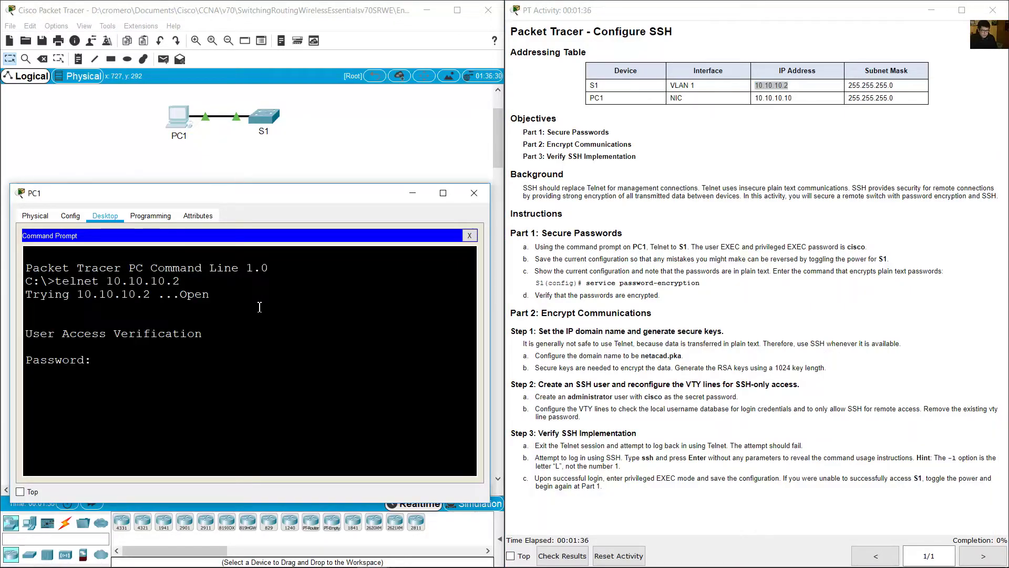
click(699, 250)
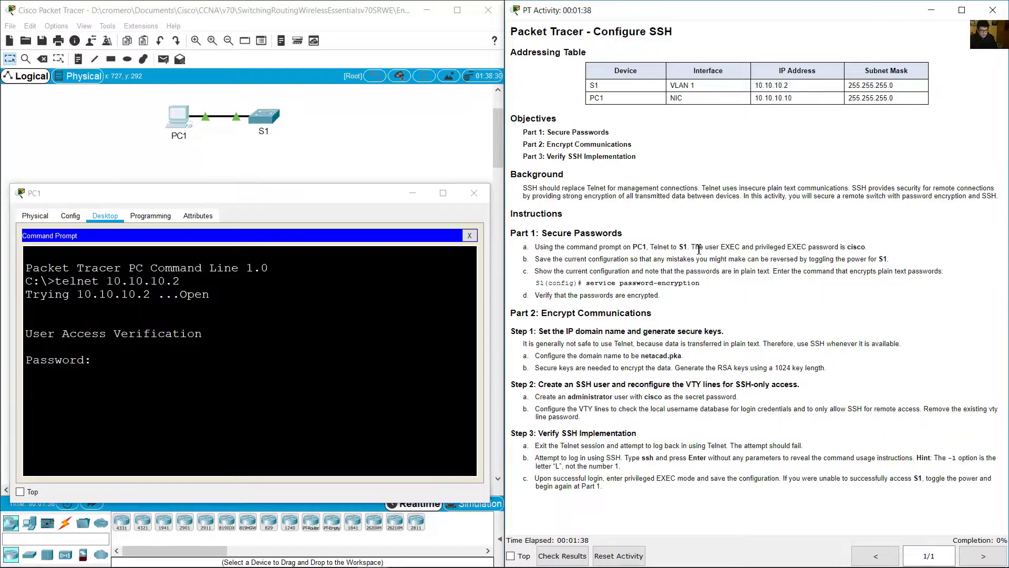
drag(687, 248, 866, 255)
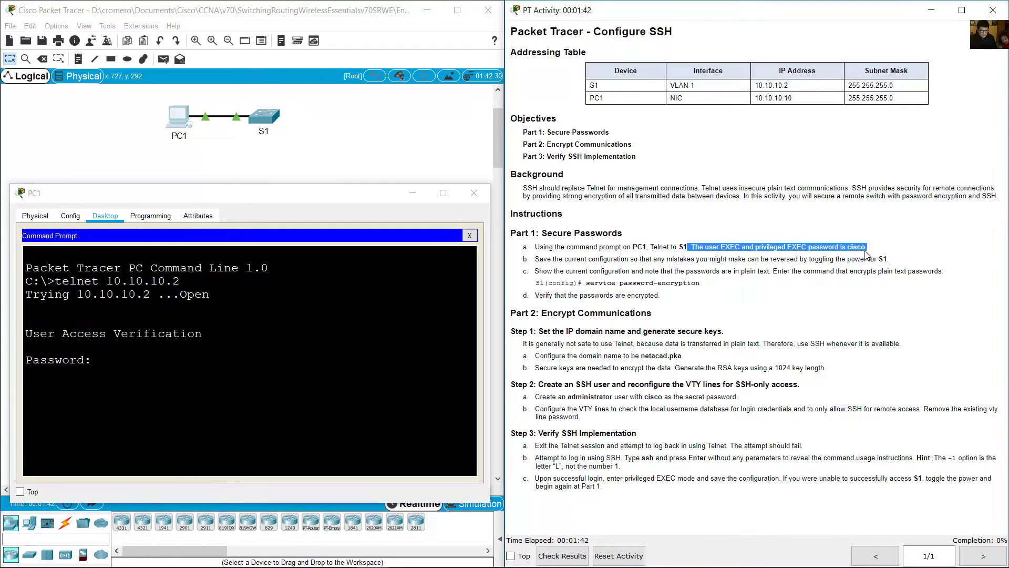
click(224, 376)
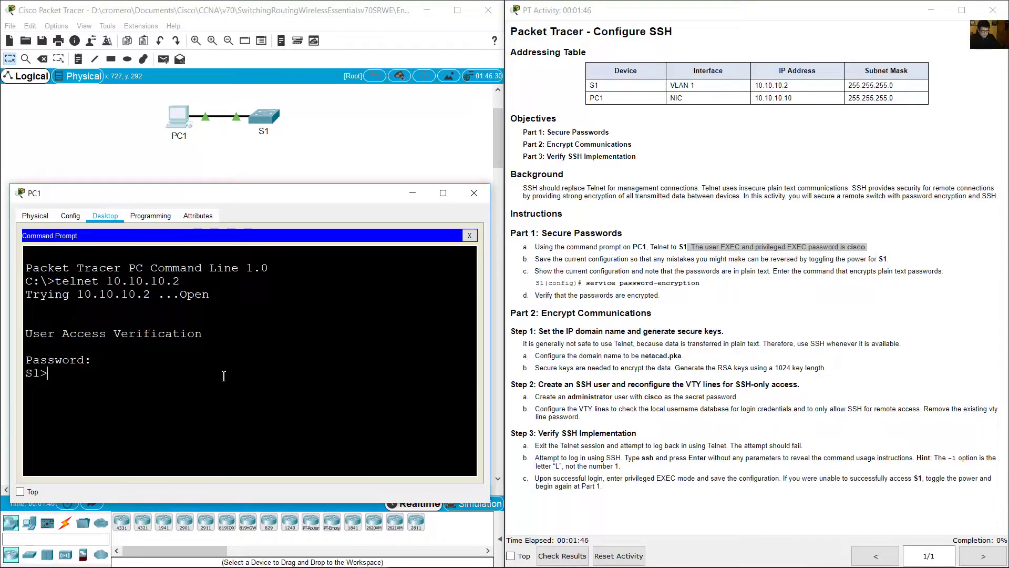
Step: Enter privileged EXEC mode on S1 with enable and its password
text(enable)
key(Return)
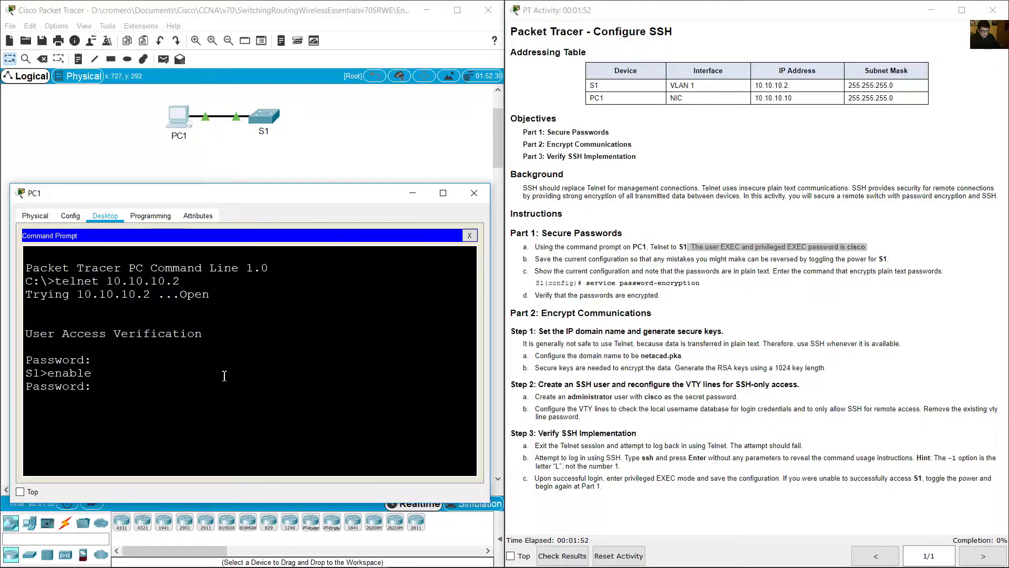
key(Return)
Step: Save S1's configuration with copy running-config startup-config
drag(535, 258, 894, 261)
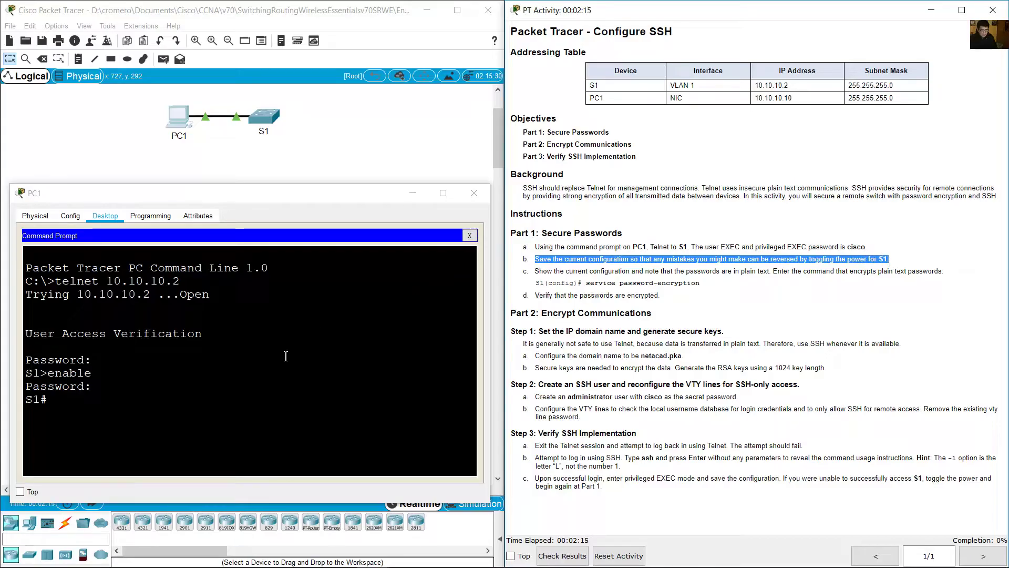
click(255, 371)
text(c)
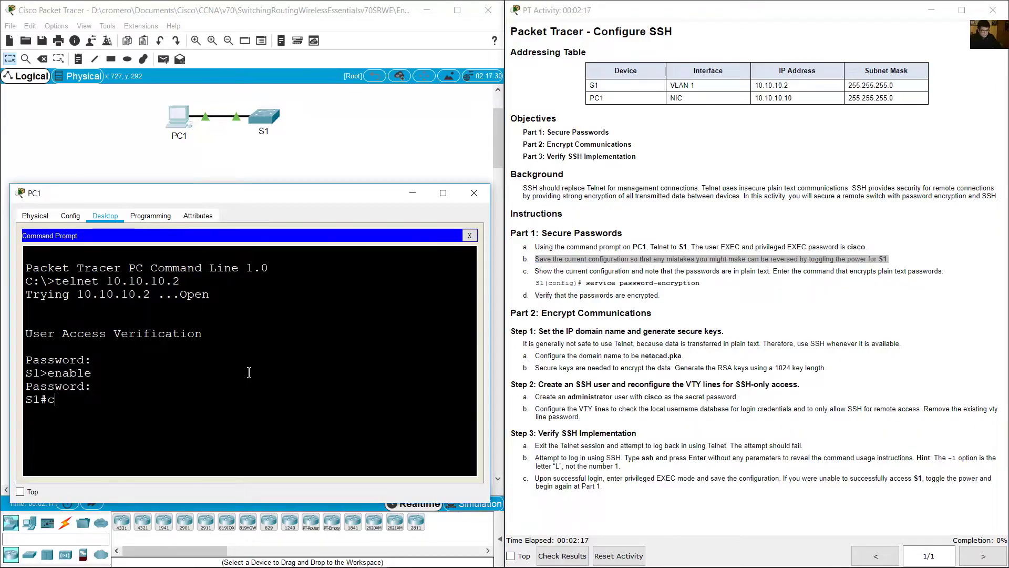
text(opy running)
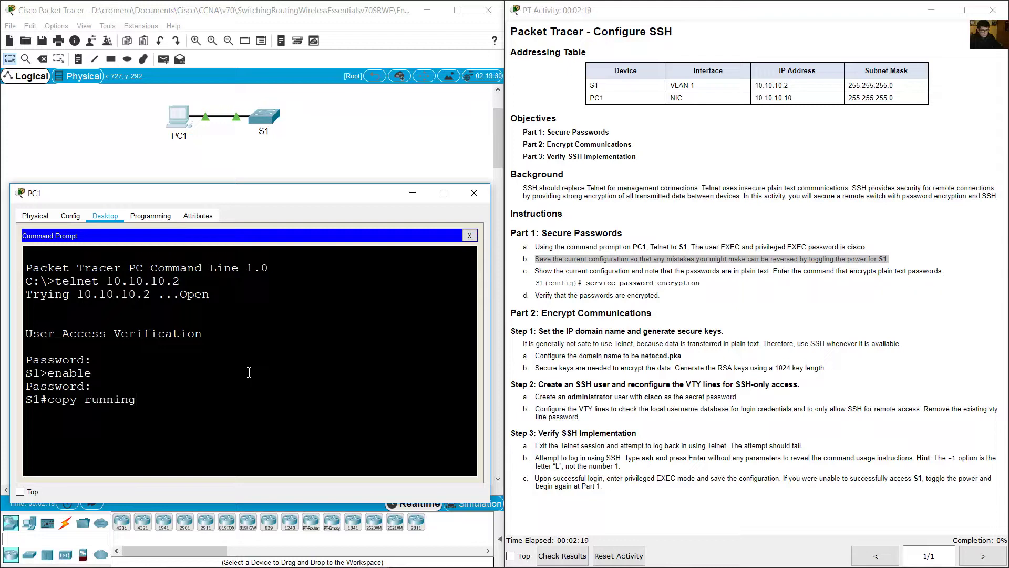
text(-config startup)
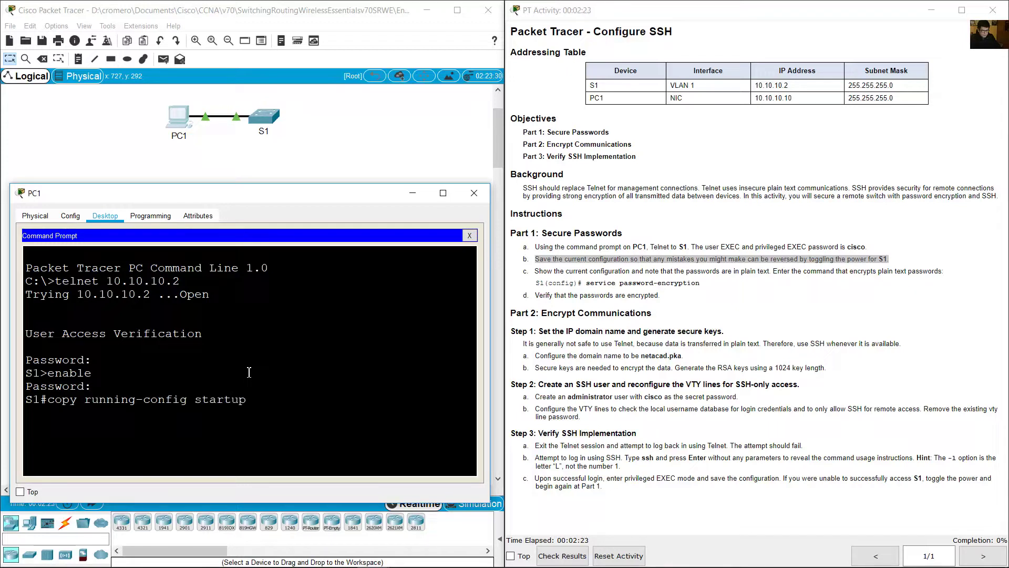
text(-config)
key(Return)
key(Return)
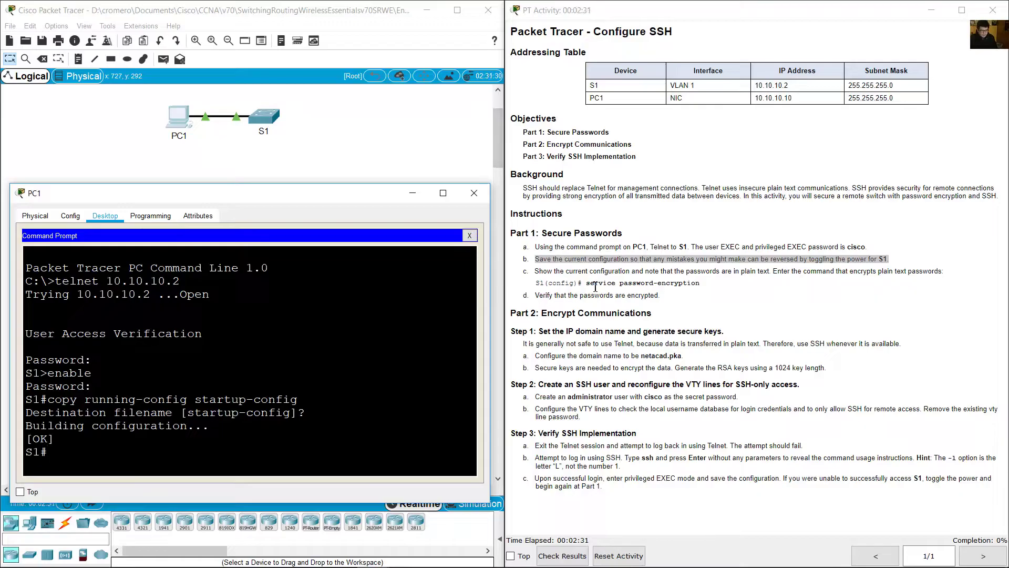
Step: Run show running-config on S1, correcting a typo in the command
drag(542, 271, 772, 271)
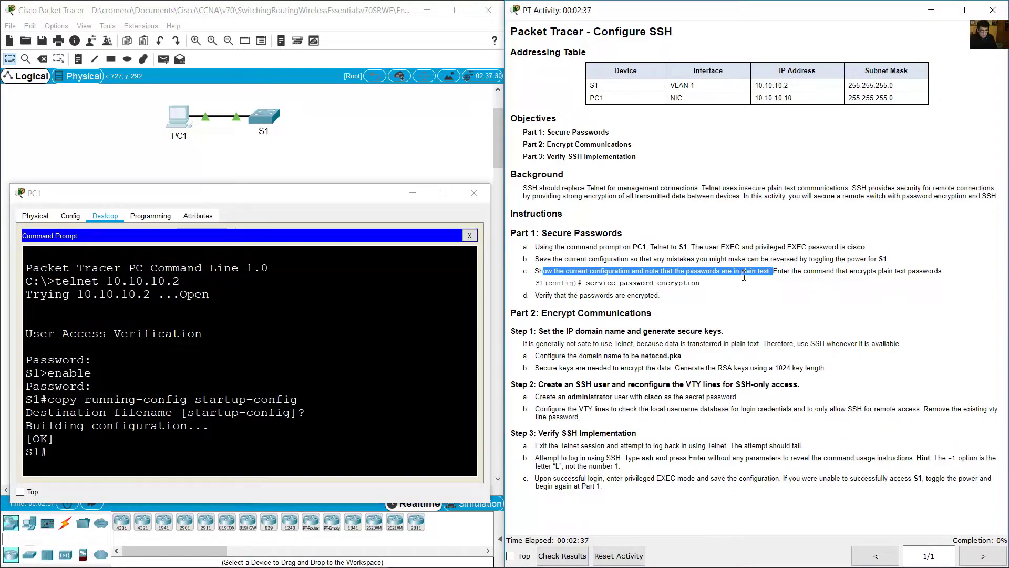
click(371, 441)
text(show ru)
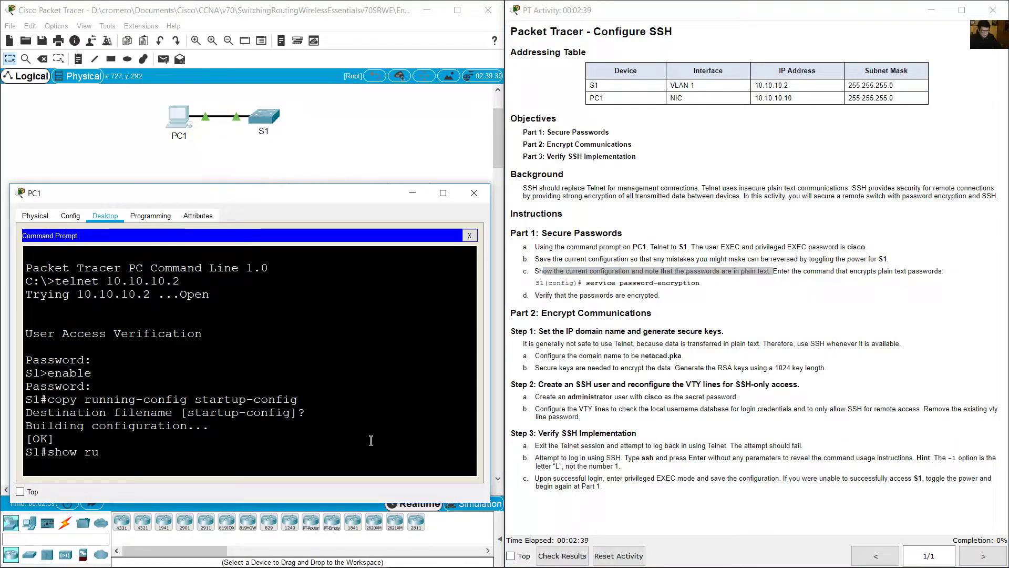
text(nnin-con)
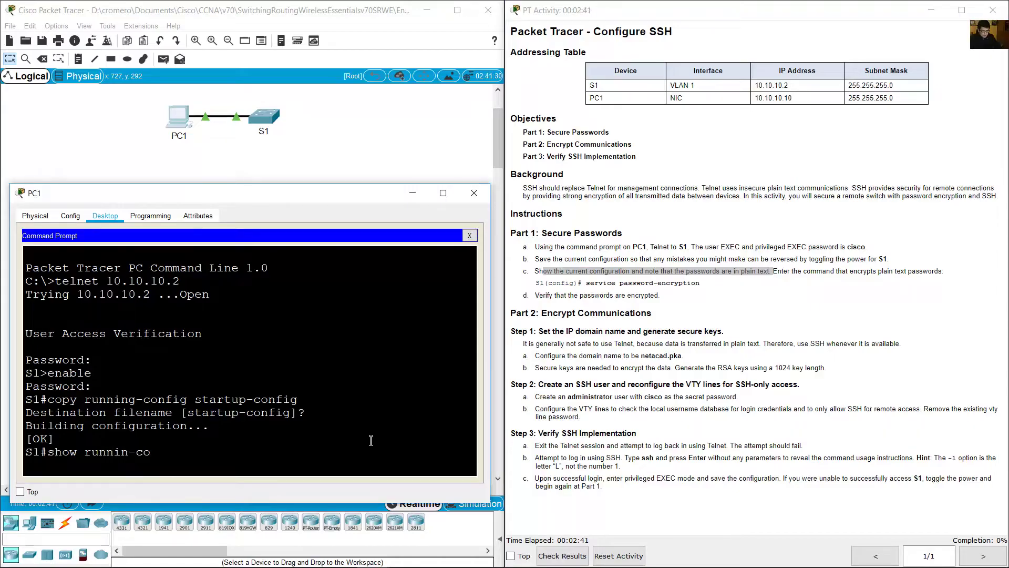
key(BackSpace)
key(BackSpace)
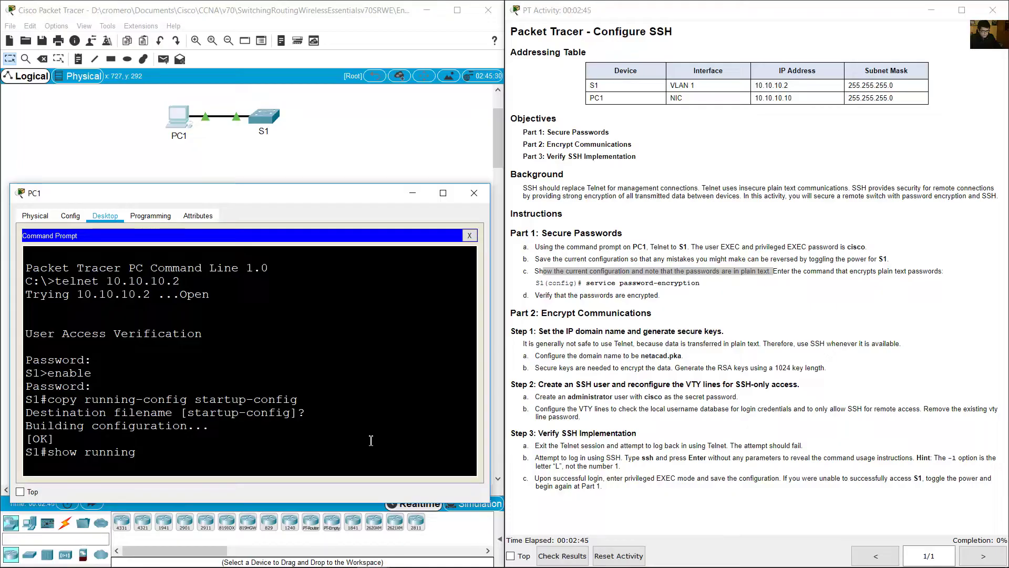
text(con)
key(Return)
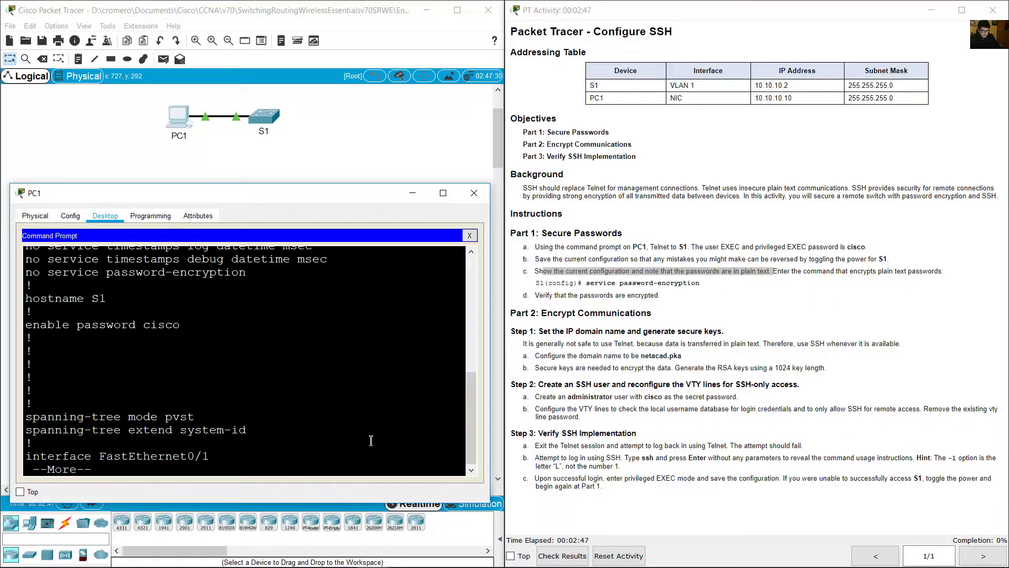
Step: Page through the output, noting the plain-text enable and vty passwords
drag(128, 326, 195, 330)
click(195, 330)
key(space)
key(space)
key(space)
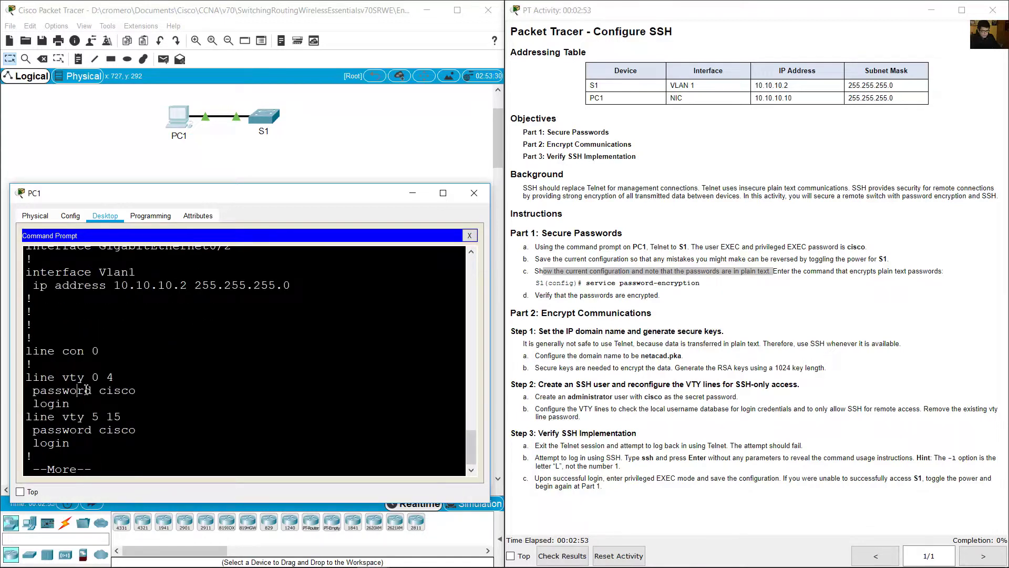
drag(86, 390, 162, 432)
click(177, 432)
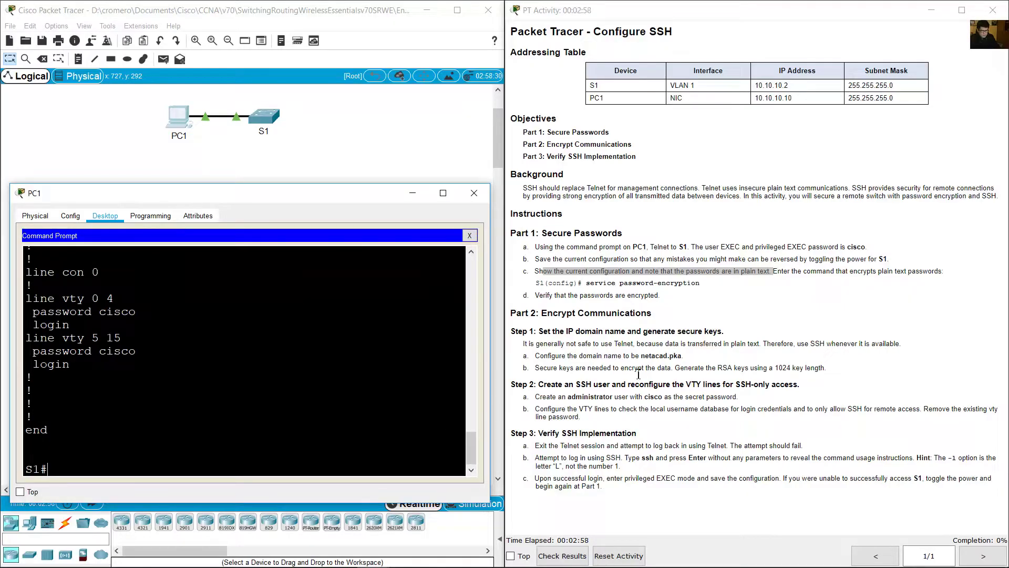
click(775, 271)
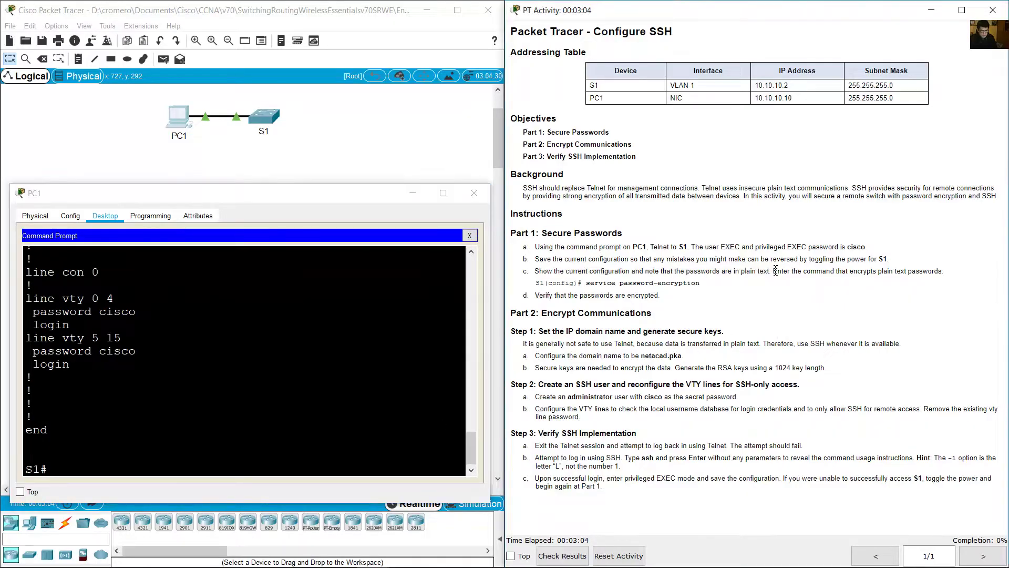
drag(776, 270, 952, 273)
Step: Enter global configuration mode on S1 with conf term
click(314, 357)
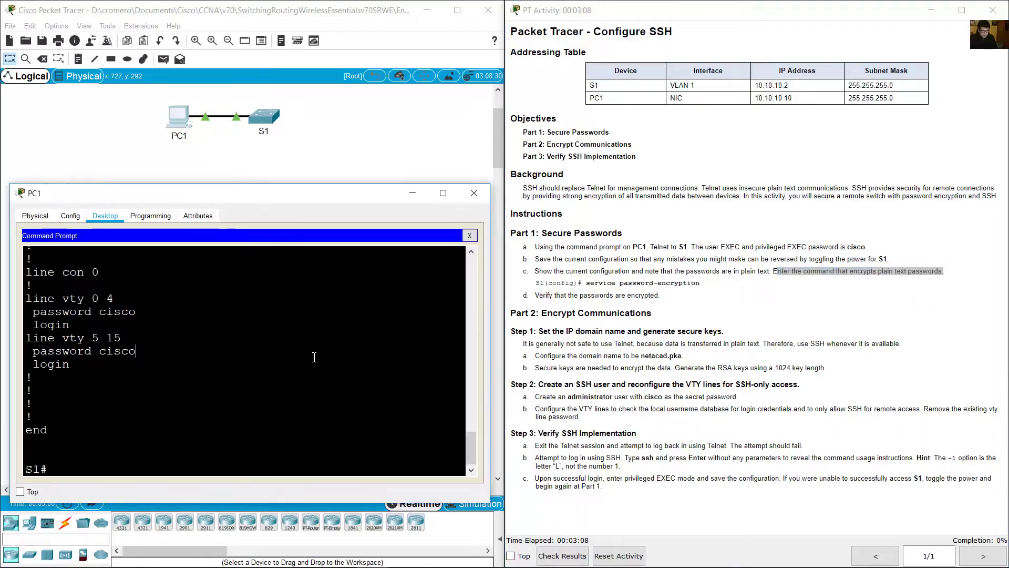
text(conf e)
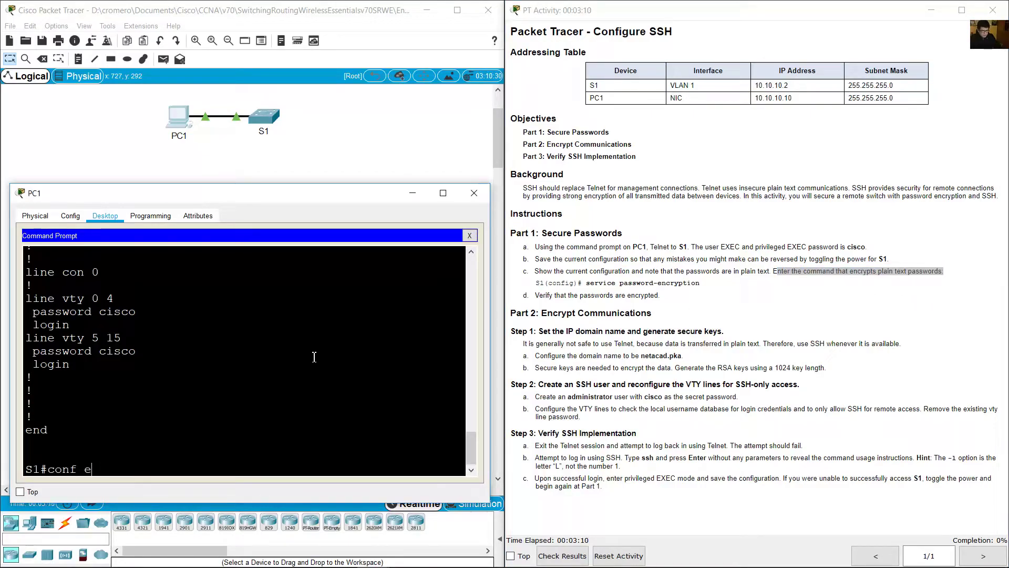
key(BackSpace)
text(term)
key(Return)
Step: Run service password-encryption at S1's config prompt
drag(318, 366, 110, 469)
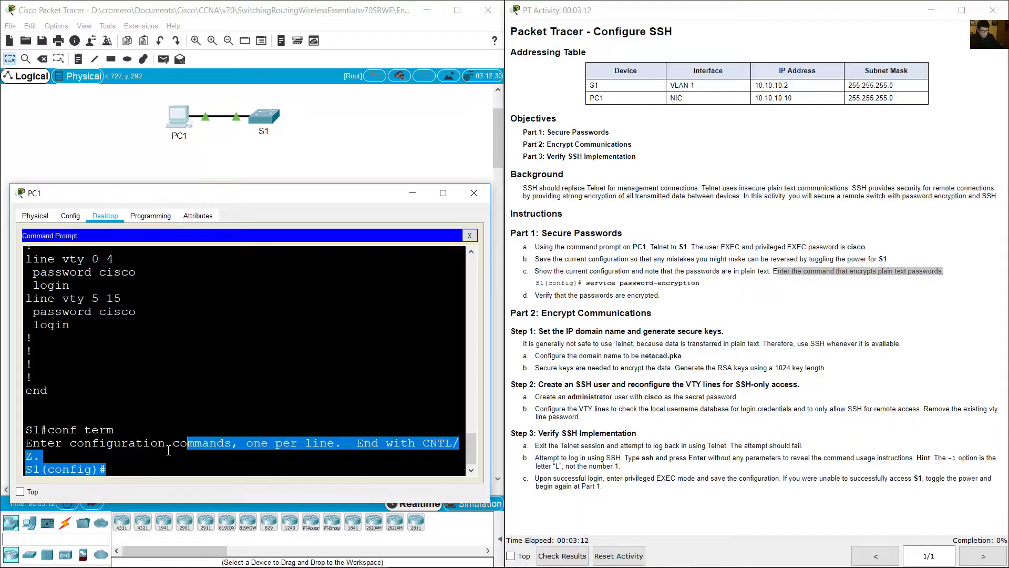
click(127, 470)
drag(28, 476, 102, 479)
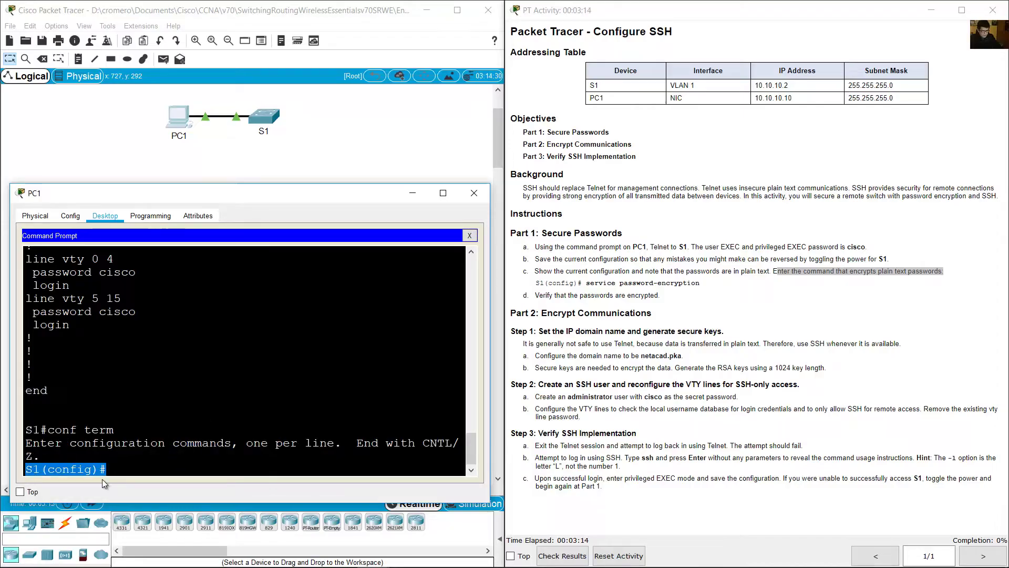
click(155, 467)
text(service pa)
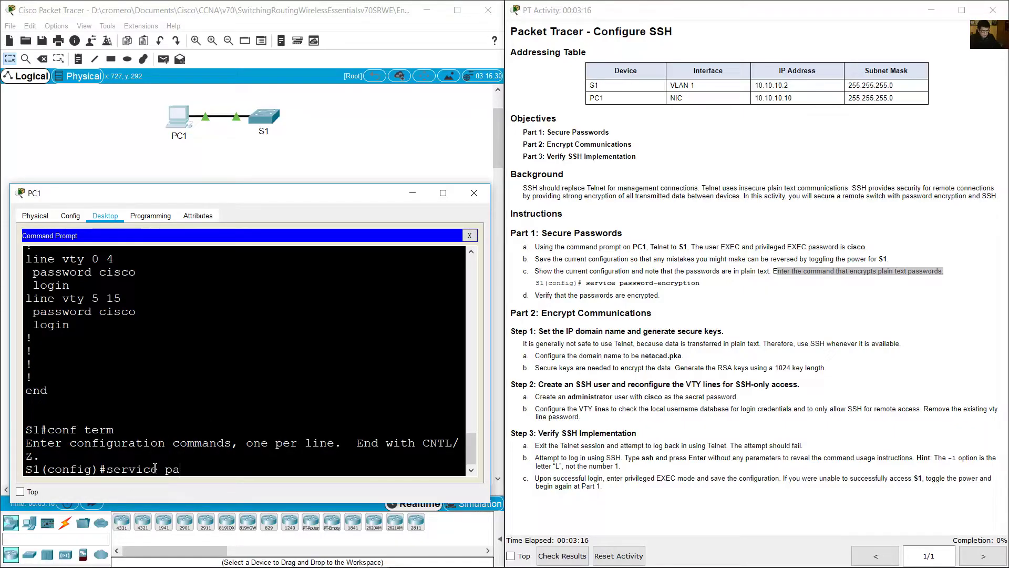
text(ssword-encrypti)
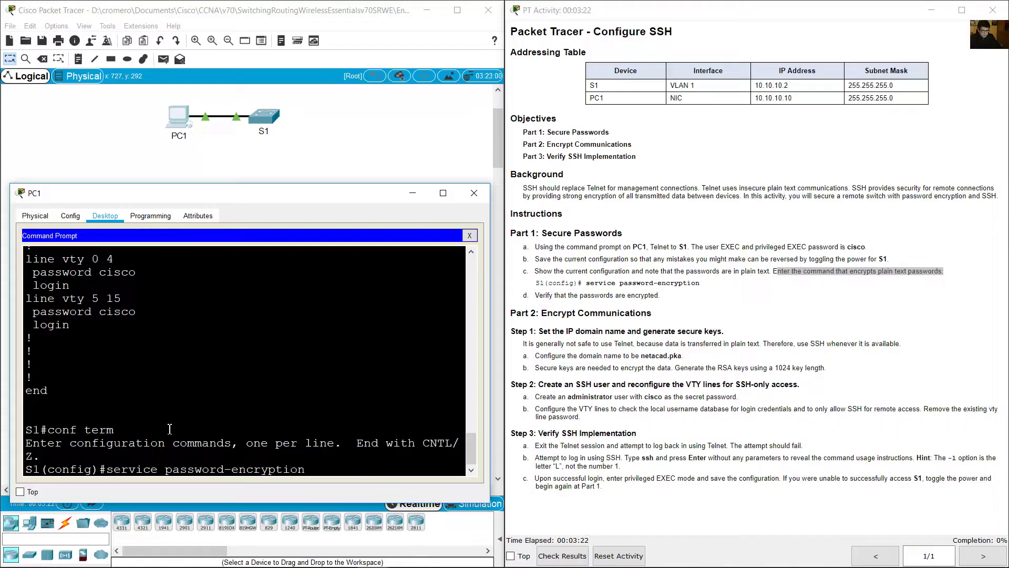
text(on)
key(Return)
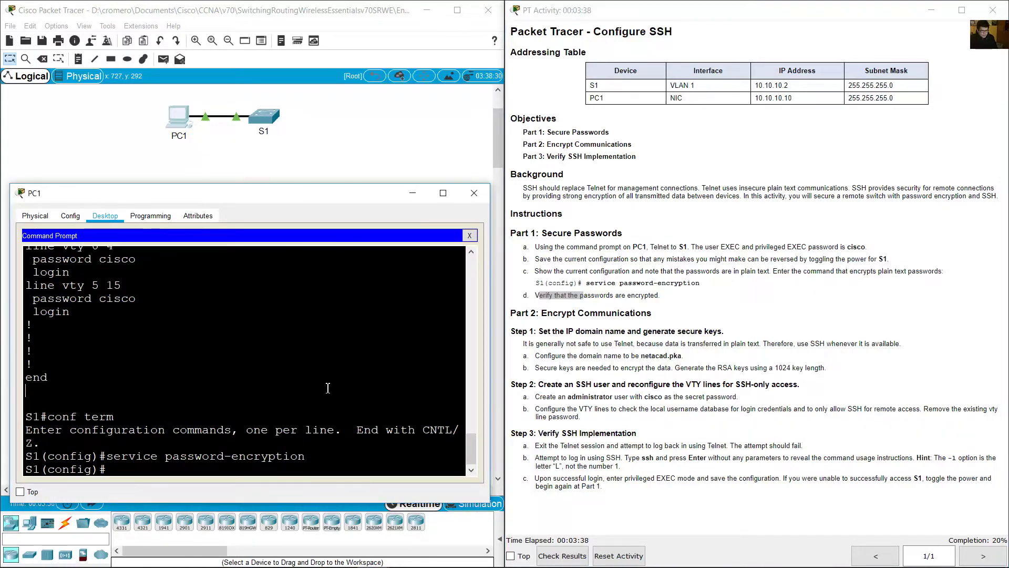
Step: Exit configuration mode with end and rerun show running-config from history
text(end)
key(Return)
key(Return)
key(Up)
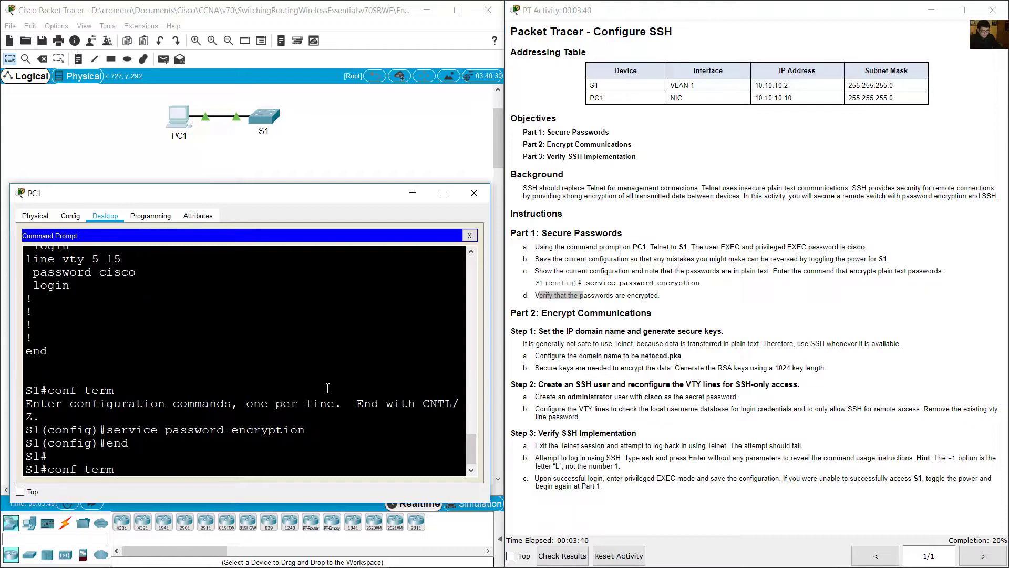
key(Up)
key(Return)
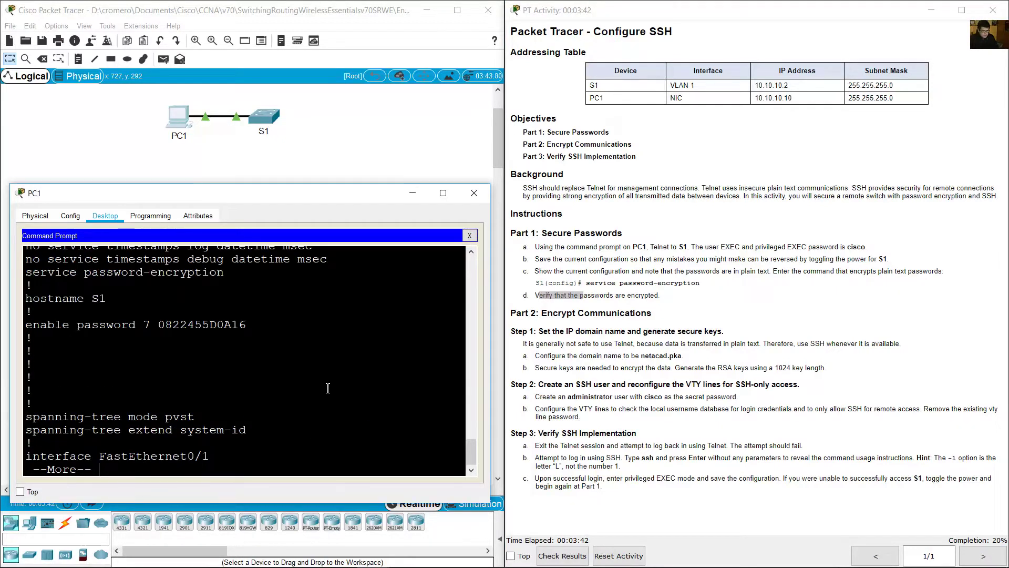
Step: Page through the configuration, confirming the enable and line passwords are type 7 encrypted
drag(161, 326, 256, 331)
key(space)
key(space)
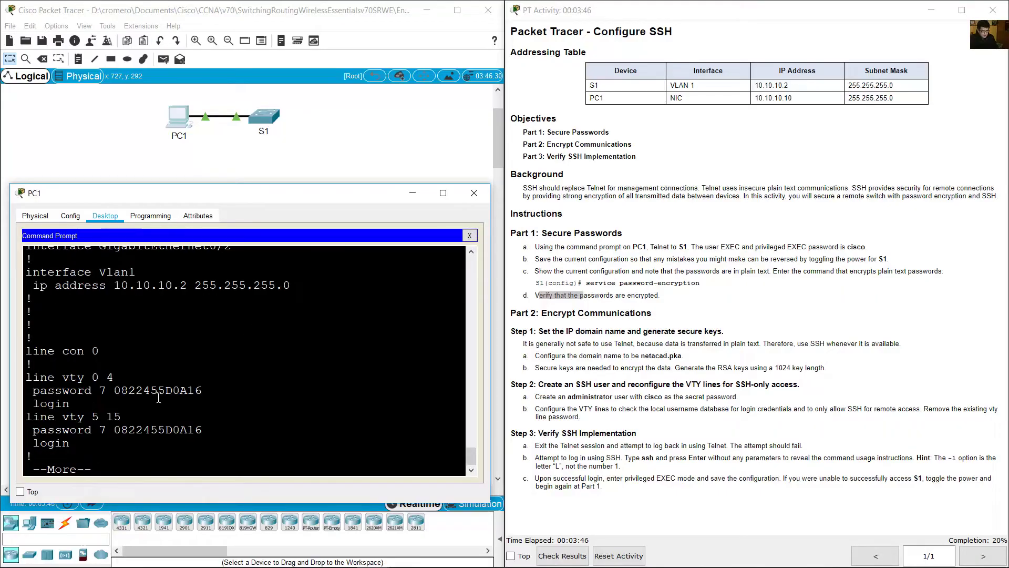
drag(114, 390, 220, 448)
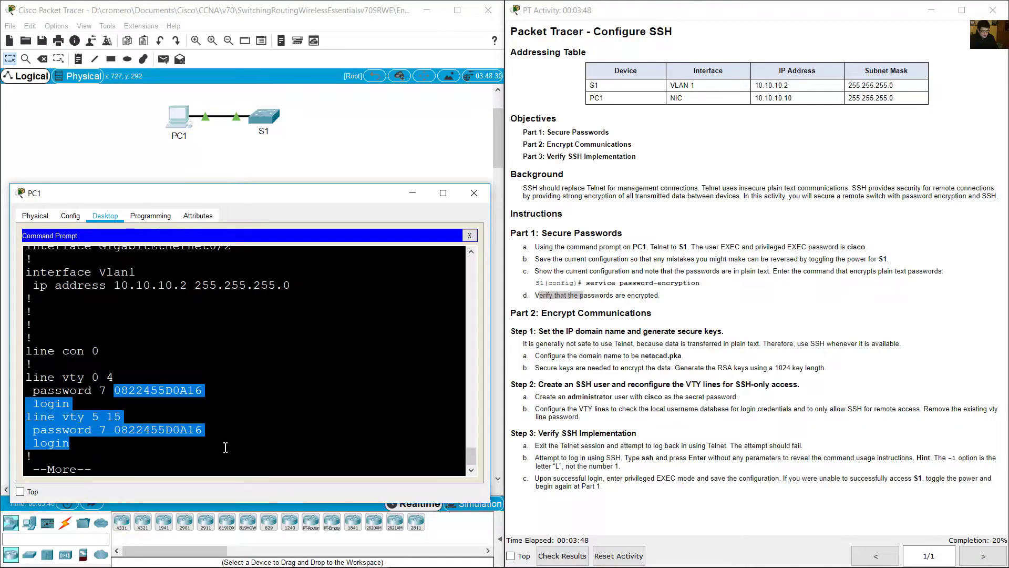
key(space)
click(814, 307)
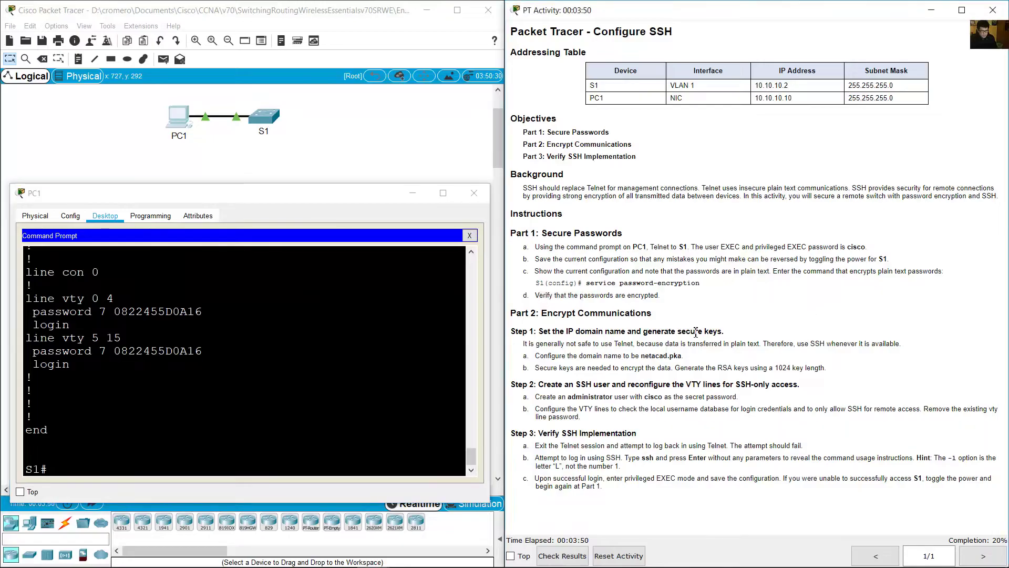
drag(550, 310, 654, 314)
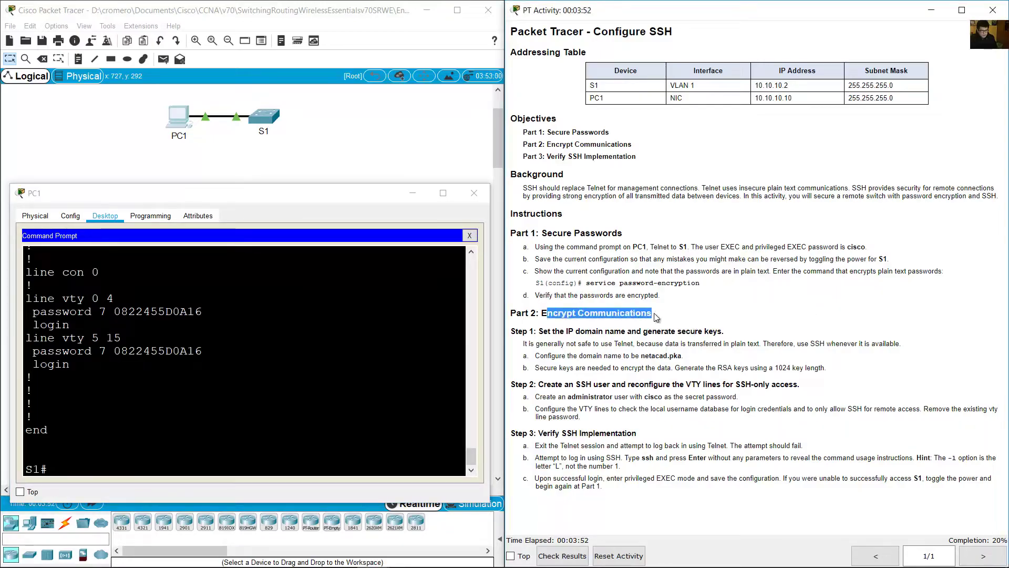
click(598, 342)
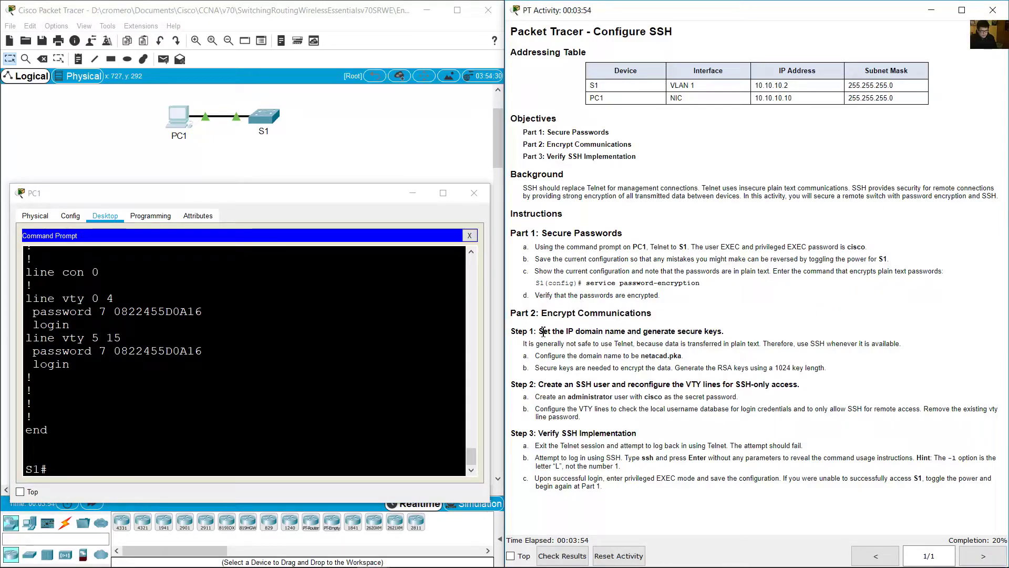
drag(544, 331, 728, 337)
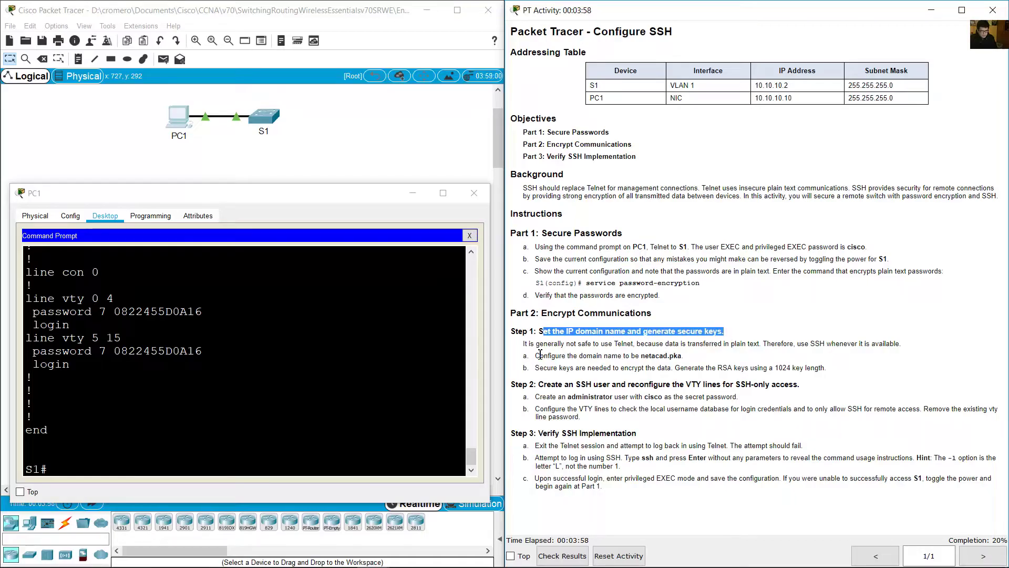
drag(525, 344, 900, 343)
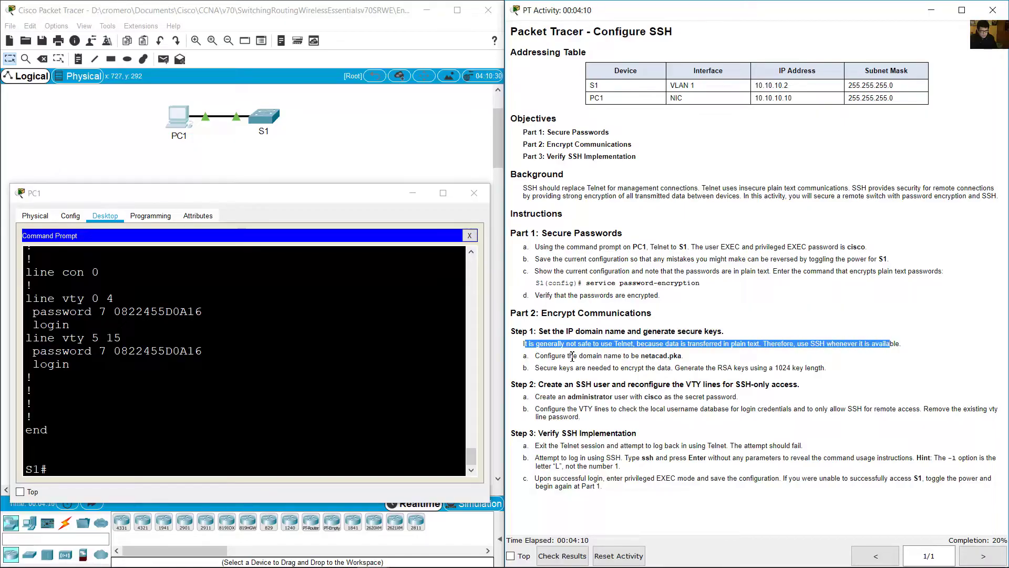
click(540, 353)
drag(540, 355, 683, 355)
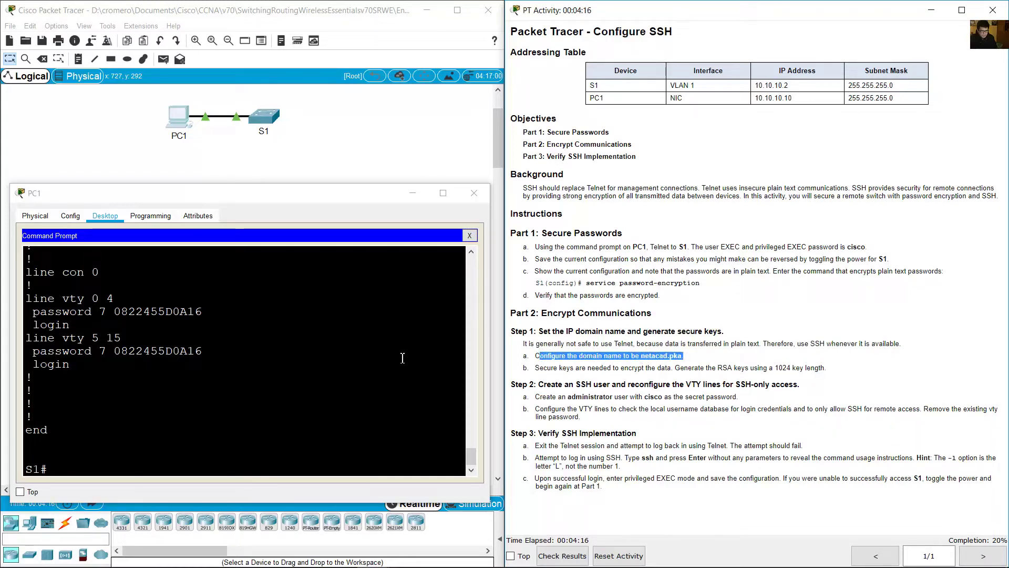
click(321, 439)
text(conf term)
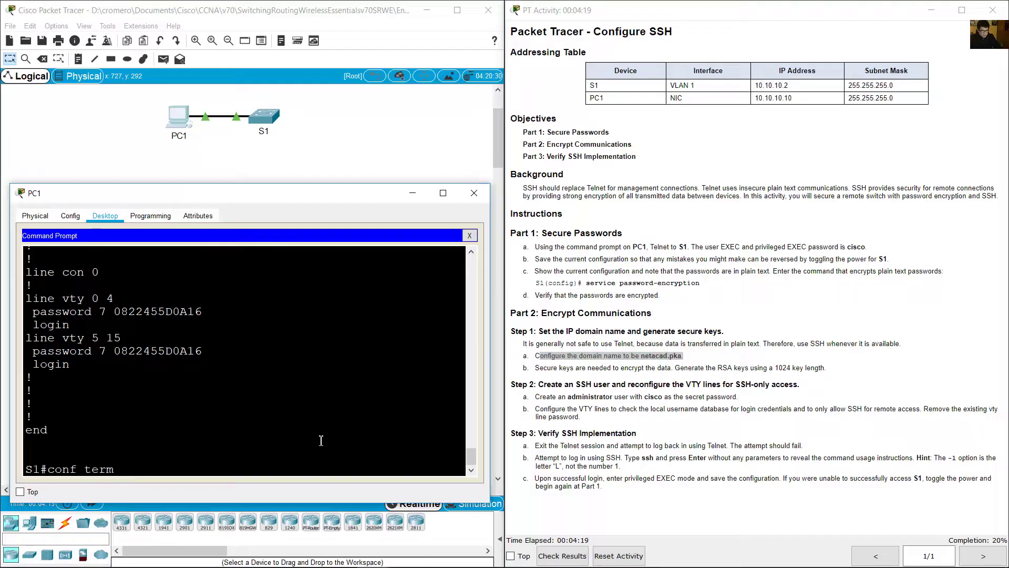
Step: In global configuration, set ip domain-name netacad.pka on S1
key(Return)
key(Return)
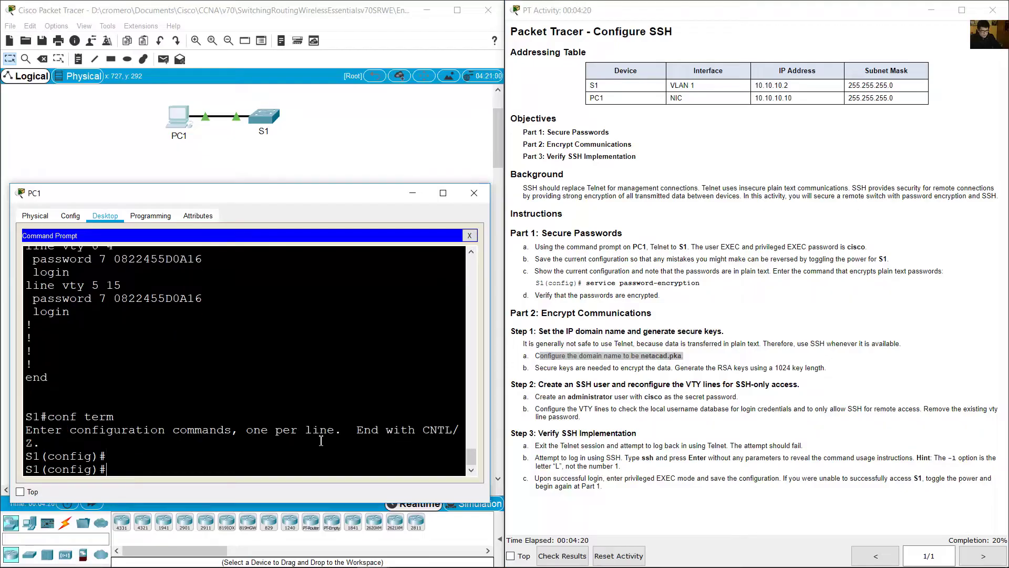
text(ip domao)
text(n-name netaca)
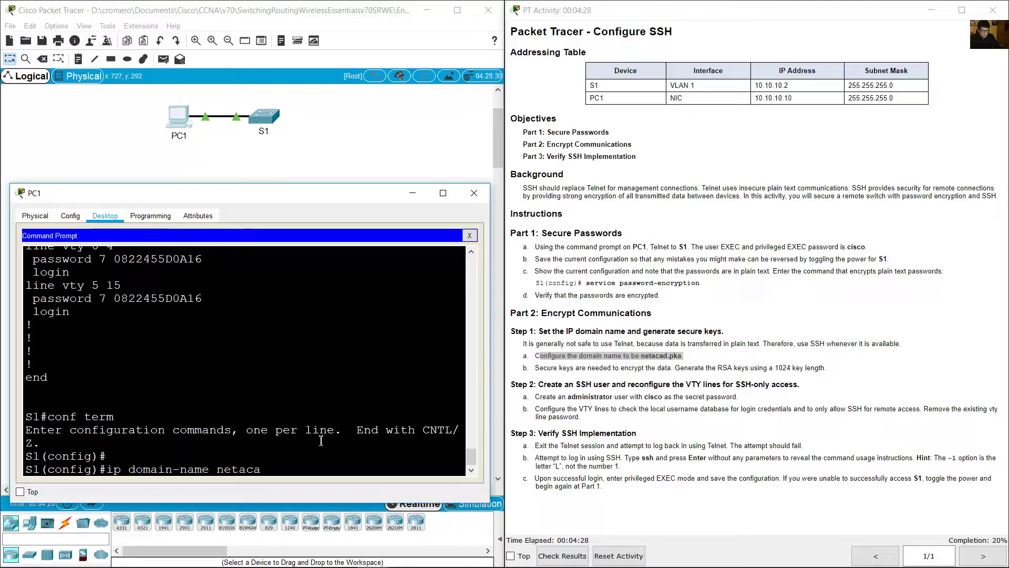
text(d.pka)
key(Return)
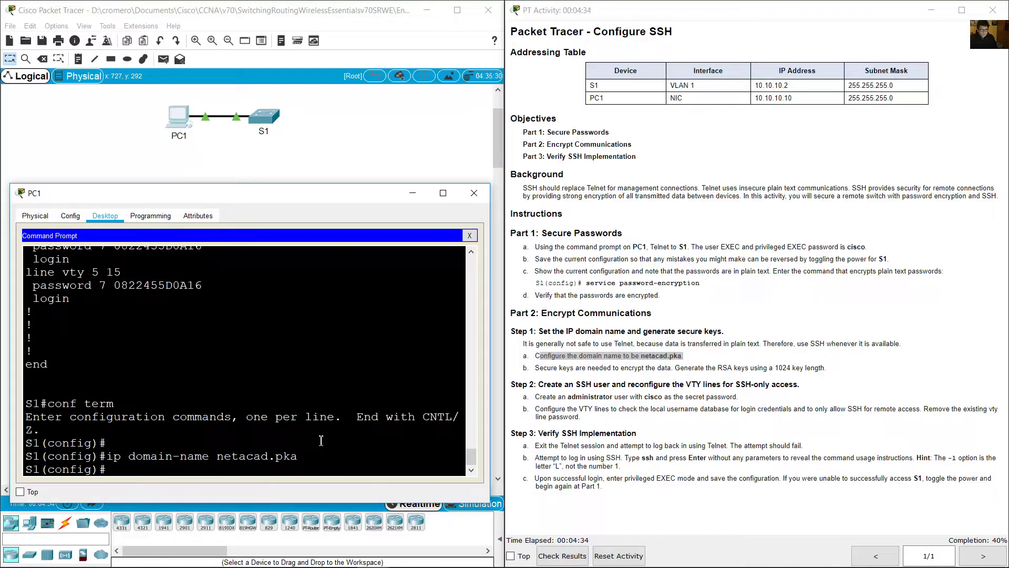
drag(535, 367, 832, 372)
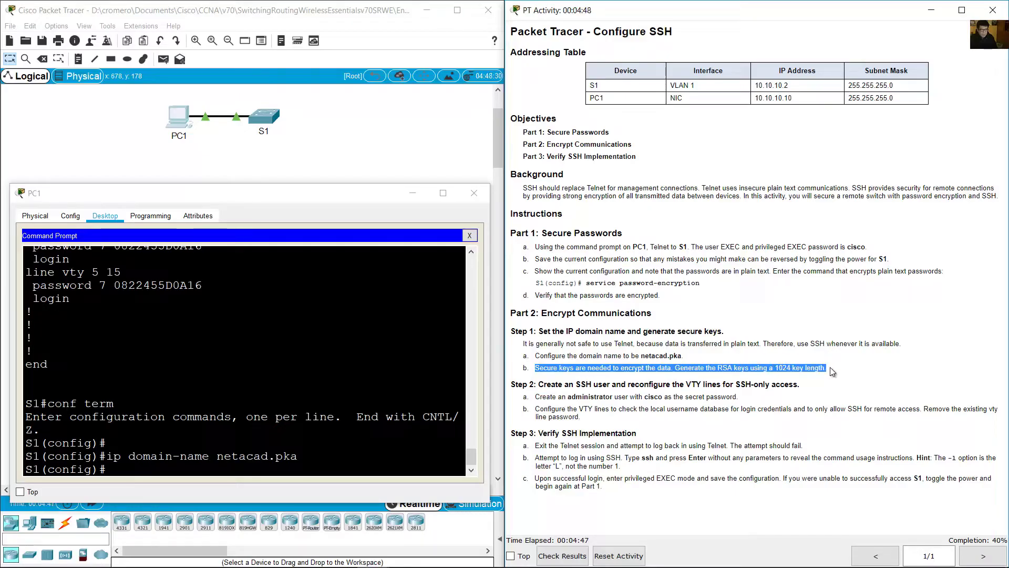
Step: Run crypto key generate rsa with a 1024-bit modulus, creating S1.netacad.pka keys
click(299, 384)
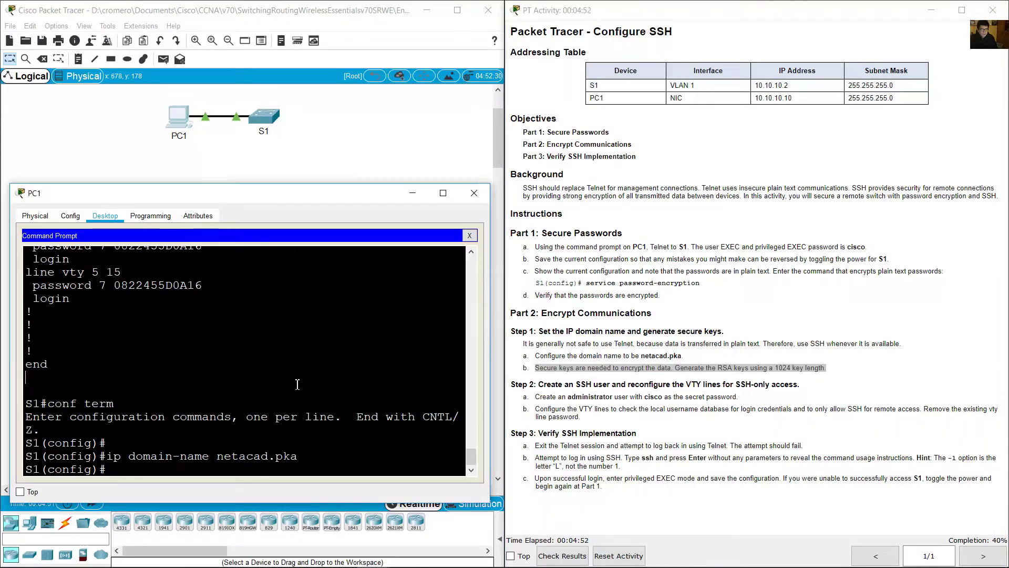
text(crypto key)
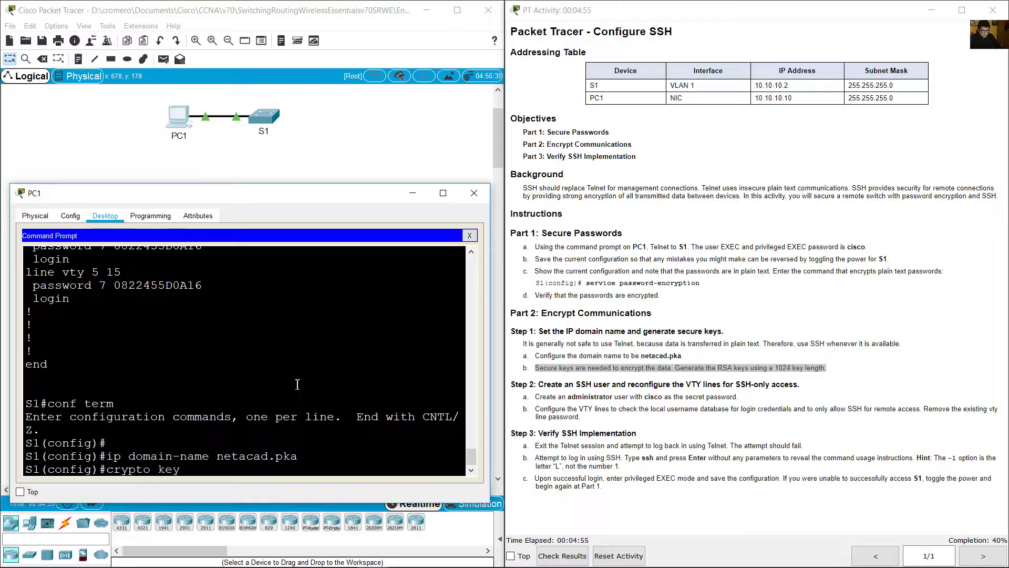
text( generate rsa)
key(Return)
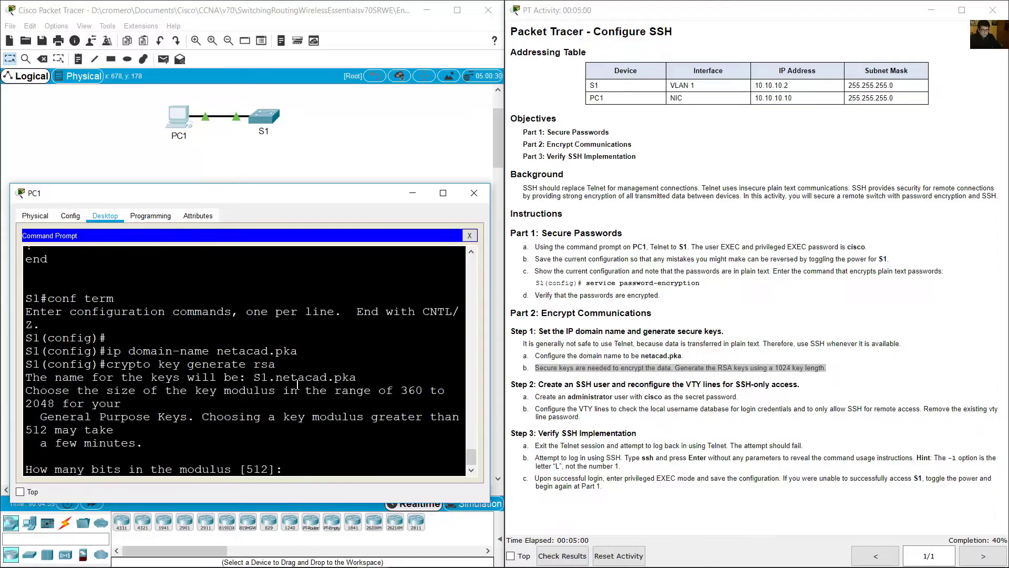
text(1024)
key(Return)
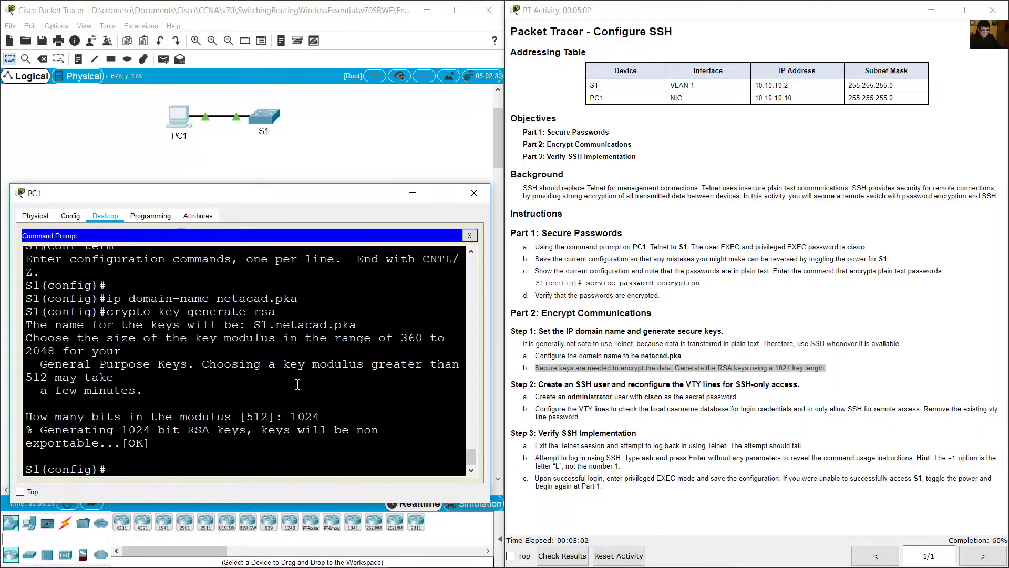
click(657, 376)
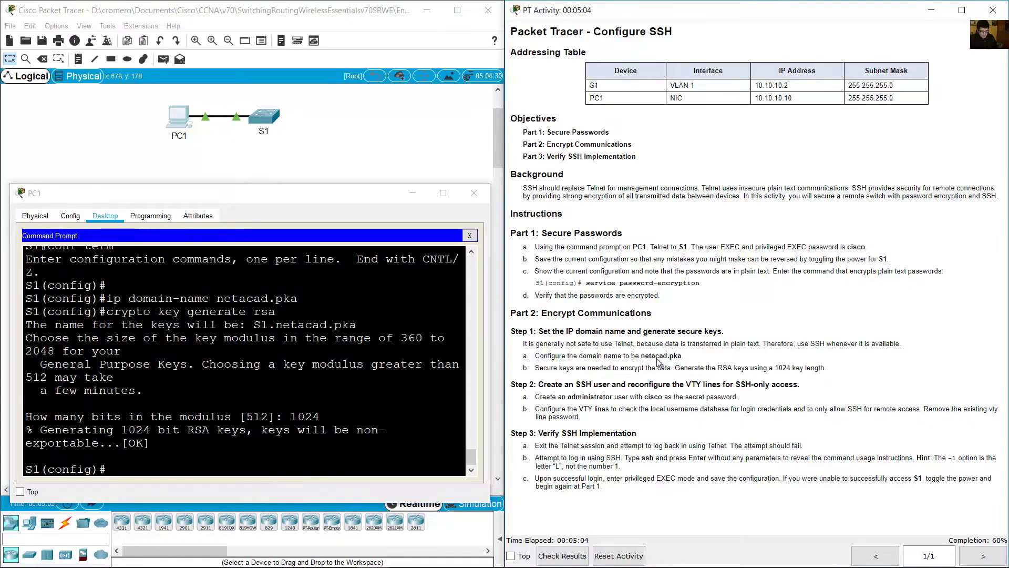
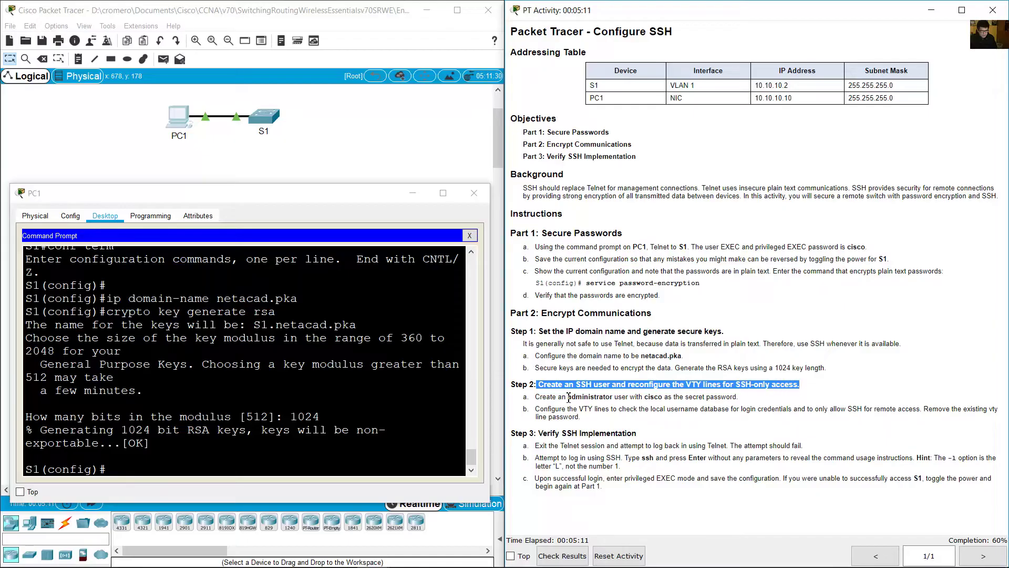
Step: Create the local user administrator with a secret password on S1
drag(535, 397, 740, 398)
click(312, 403)
text(username administr)
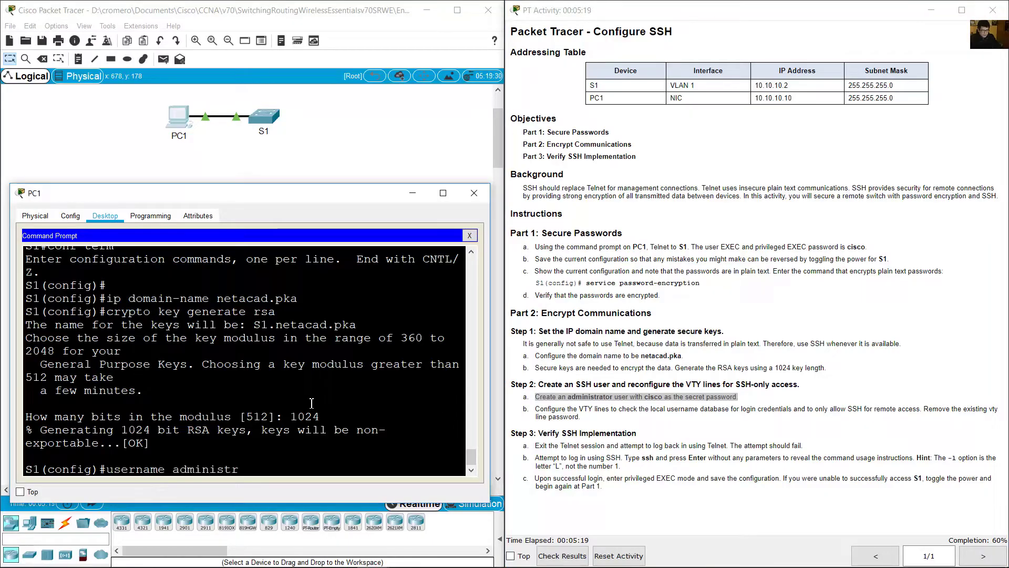
text(ator)
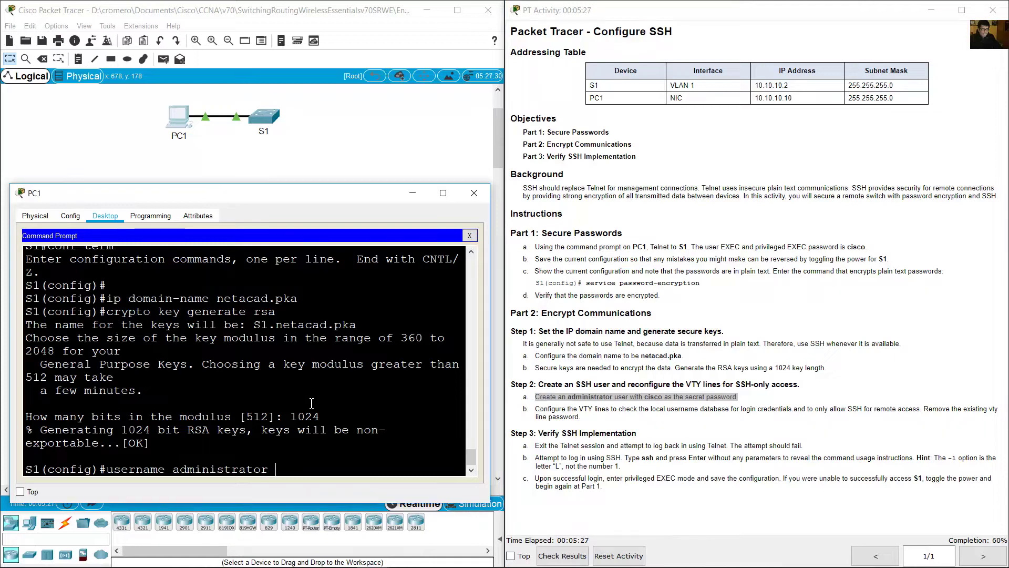
text( secret cisco)
key(Return)
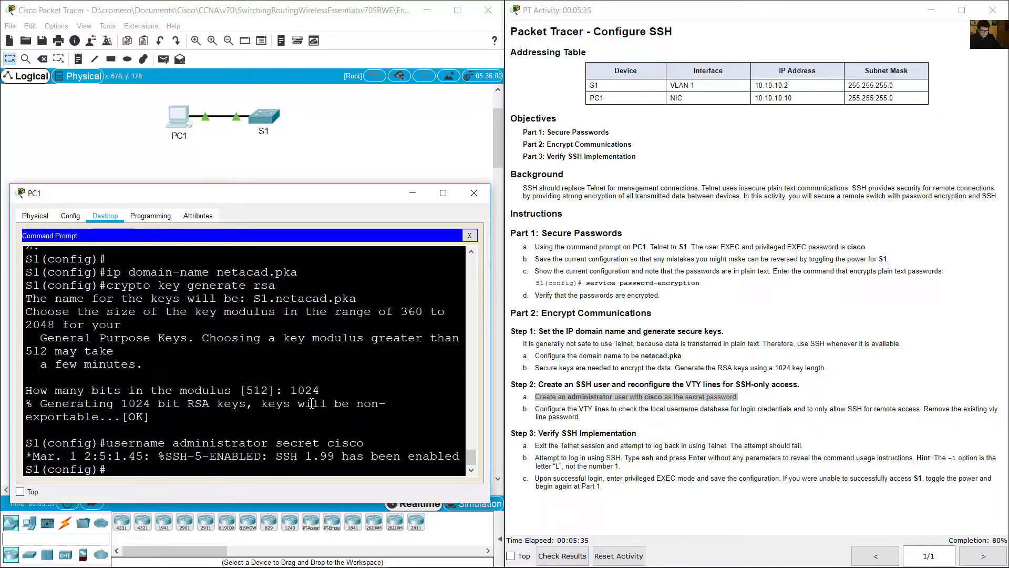
key(Return)
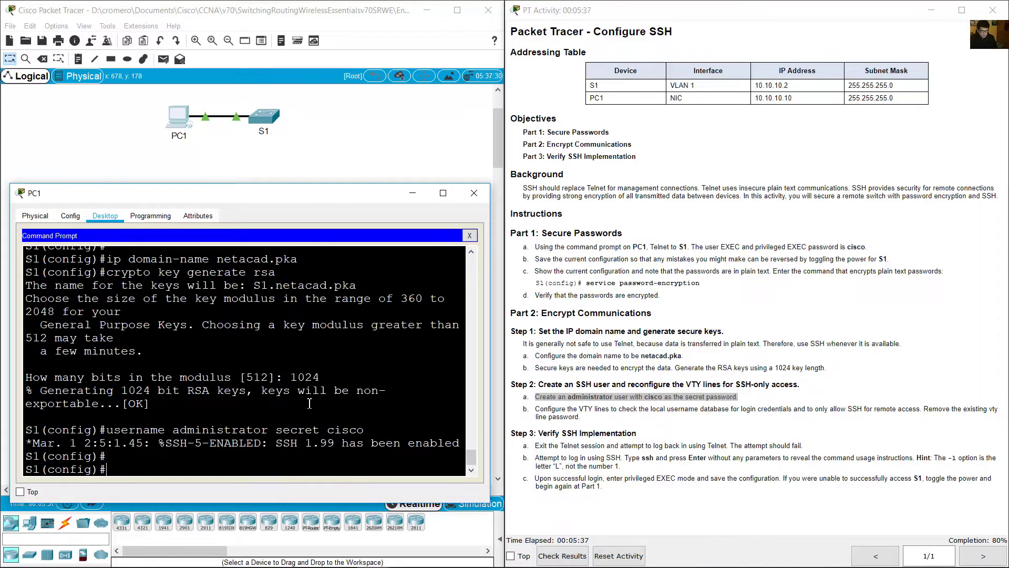
Step: Check the entered username command and read the next instruction about the VTY lines
drag(106, 429, 364, 429)
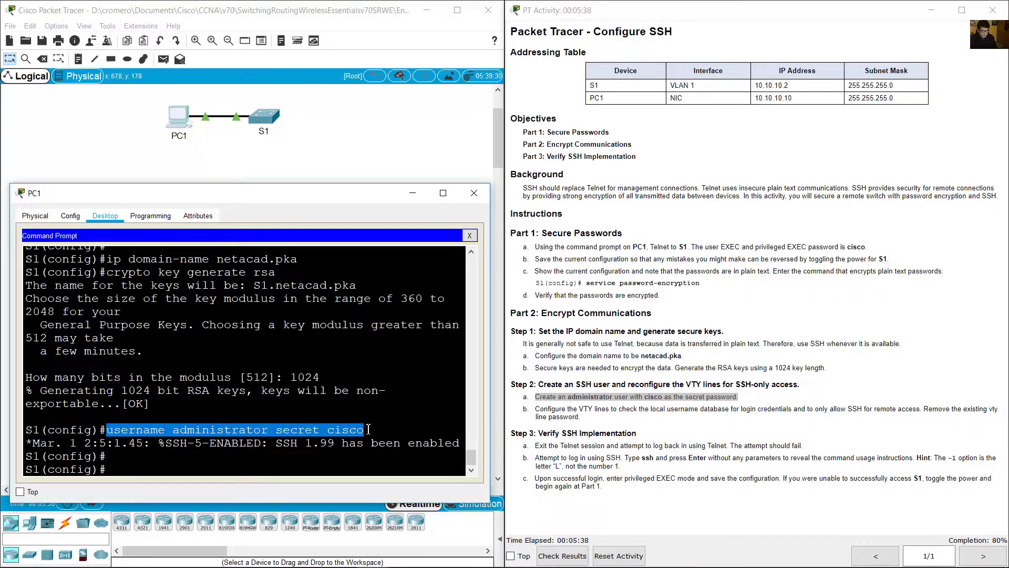
click(652, 382)
drag(543, 408, 774, 413)
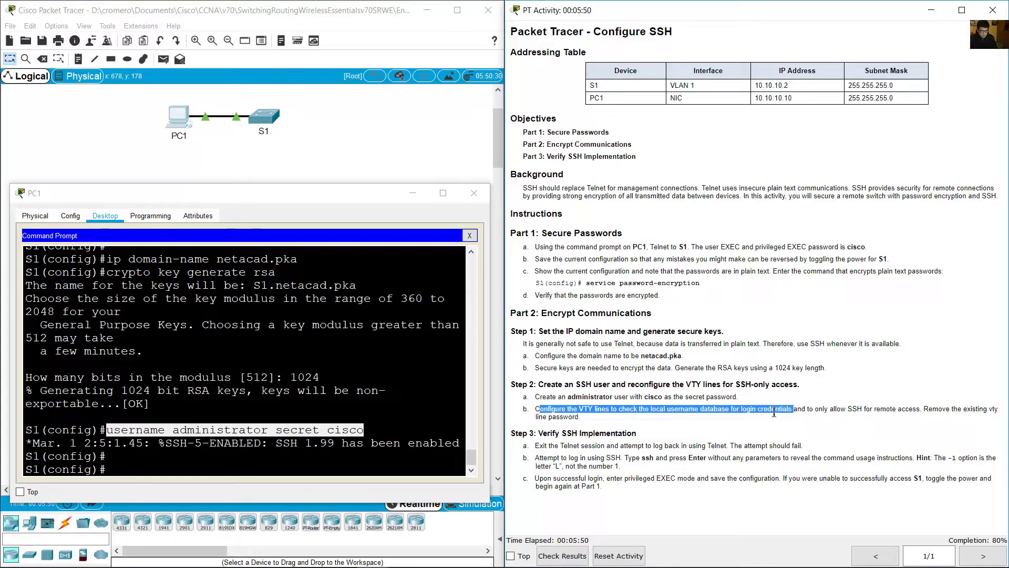
Step: Enter line configuration for VTY lines 0 15, checking the earlier 0 4 and 5 15 blocks
click(240, 420)
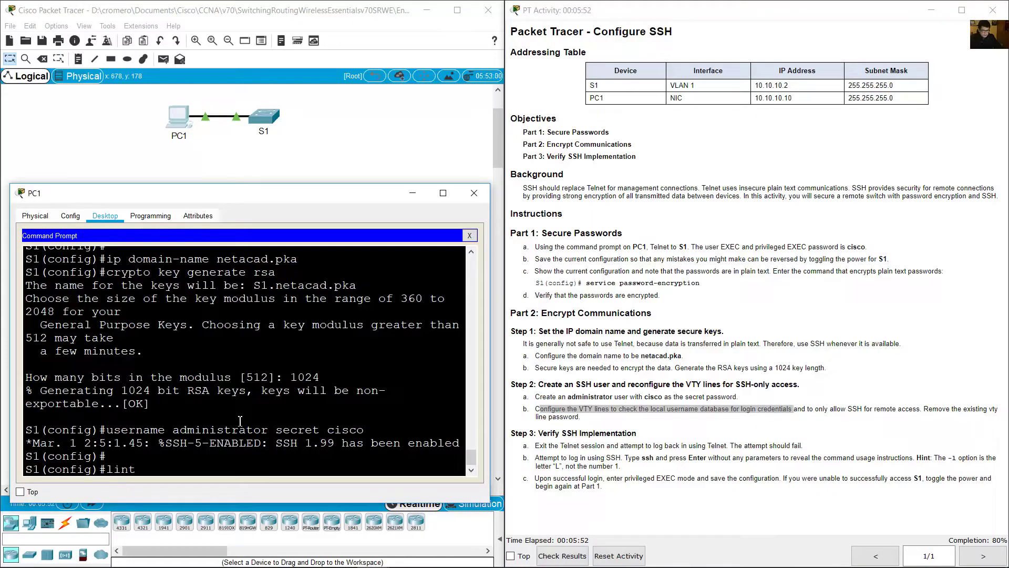
text(line vty)
scroll(242, 421, up, 5)
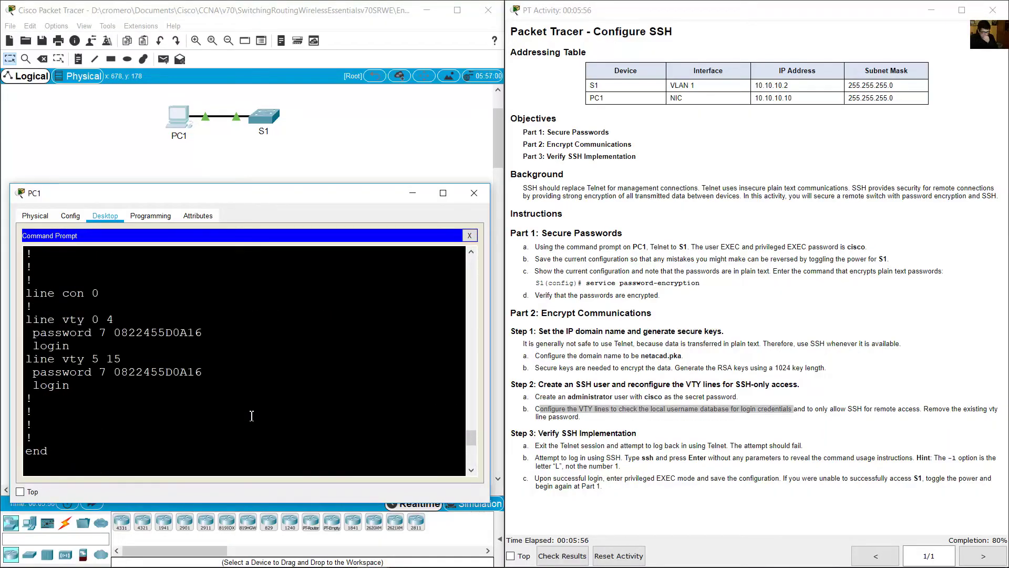
scroll(252, 415, down, 4)
scroll(252, 415, down, 1)
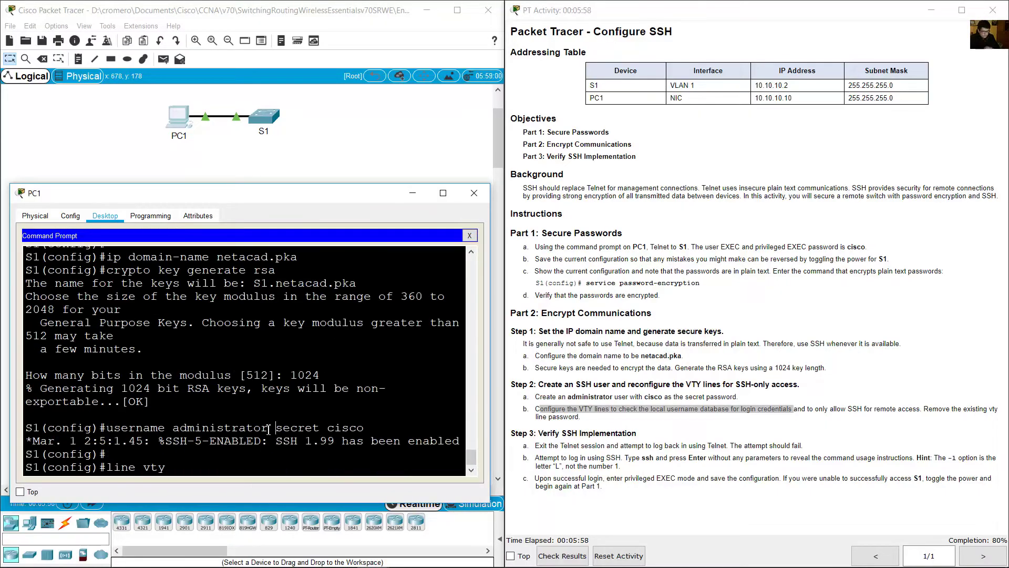
text(0 15)
scroll(101, 330, up, 8)
drag(97, 317, 25, 317)
drag(92, 356, 134, 357)
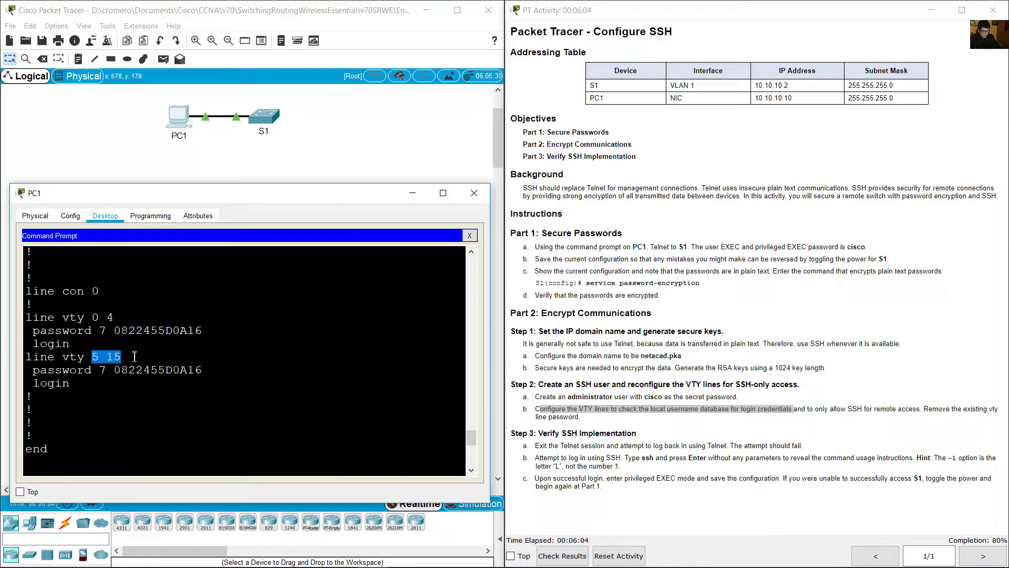
drag(92, 316, 120, 317)
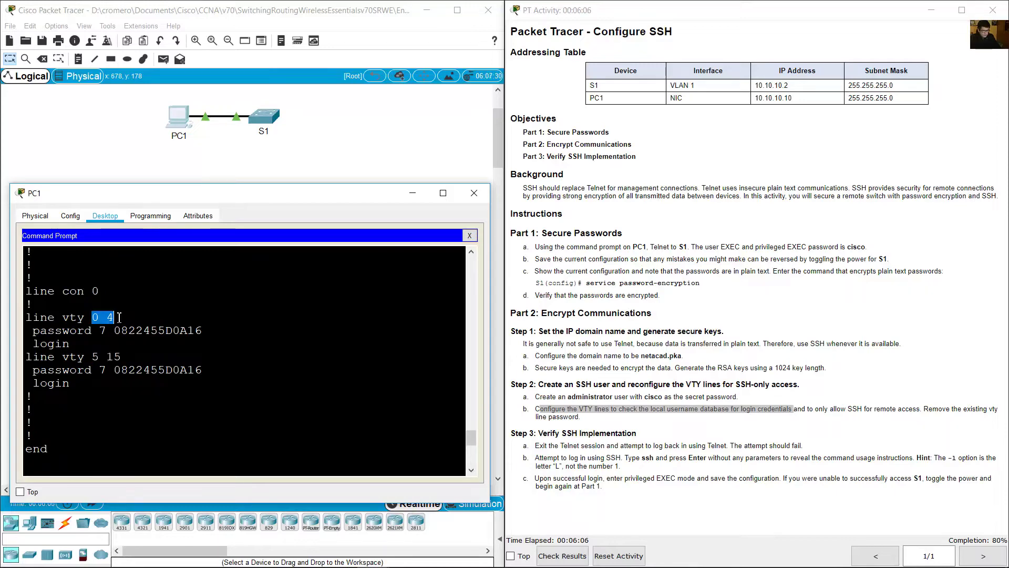
drag(92, 356, 120, 356)
scroll(379, 437, down, 8)
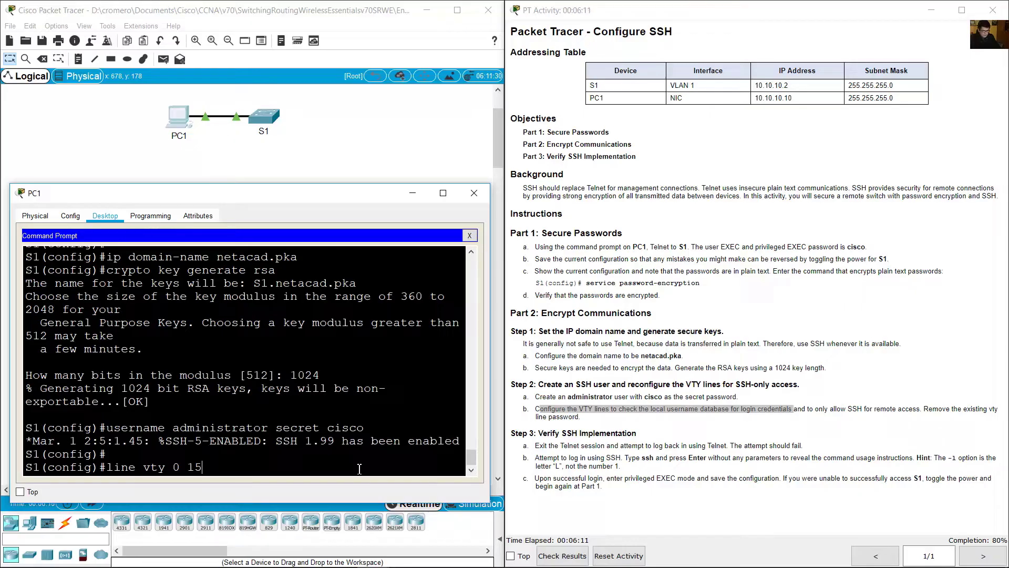
key(Return)
Step: Make the VTY lines authenticate with login local
text(login gloca)
key(BackSpace)
key(BackSpace)
text(local)
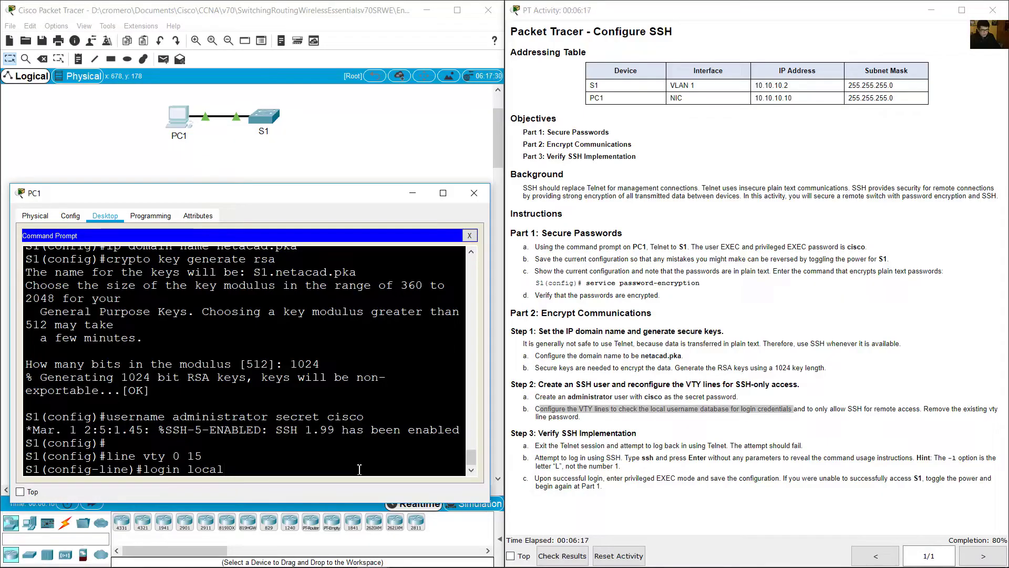
key(Return)
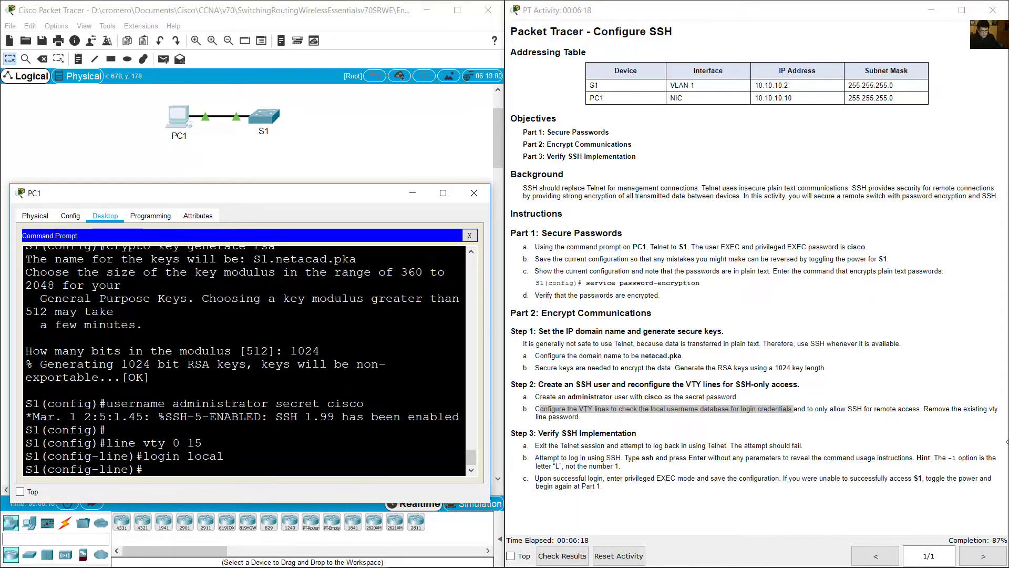
click(817, 409)
drag(839, 410, 922, 411)
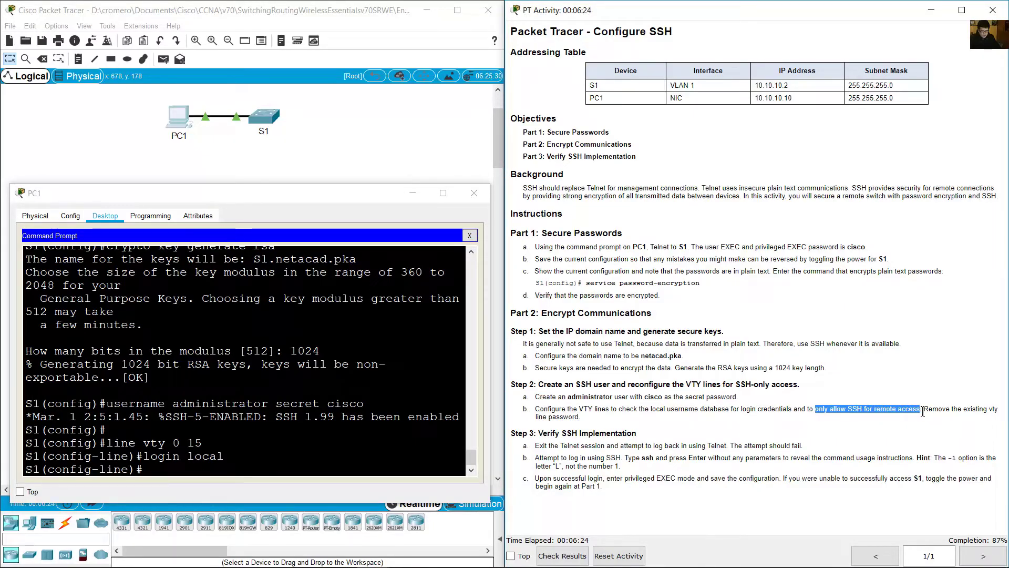
Step: Restrict the VTY lines to SSH only with transport input ssh
click(176, 463)
text(transport in)
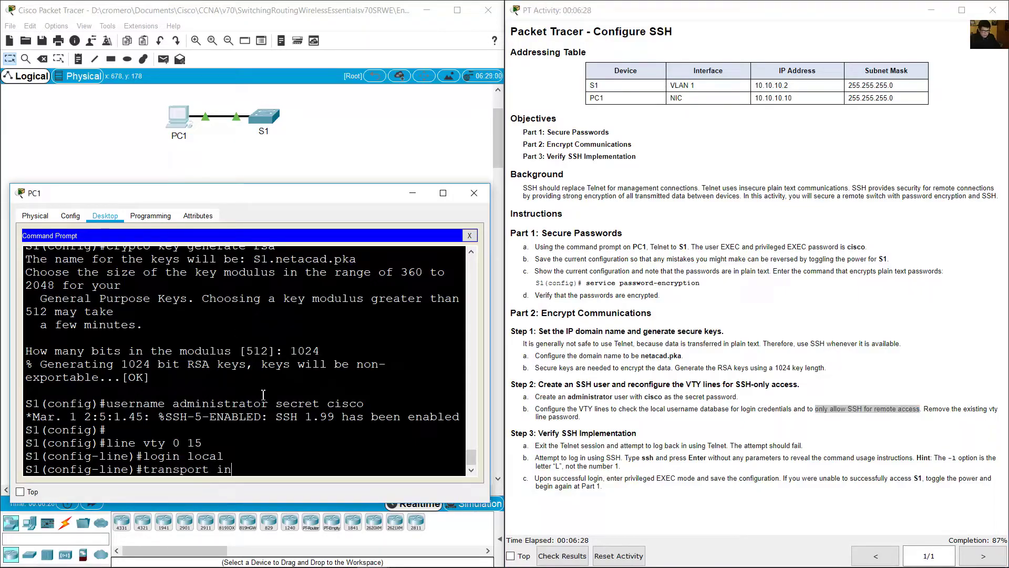
text(put ssh)
key(Return)
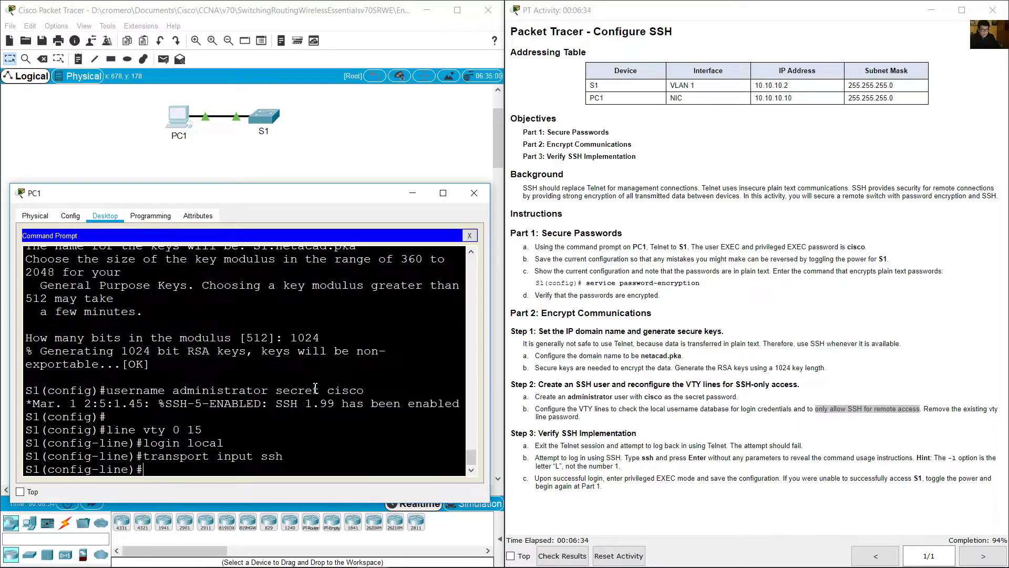
drag(924, 410, 580, 419)
Step: Remove the VTY line password with no password, then exit to global configuration
click(202, 418)
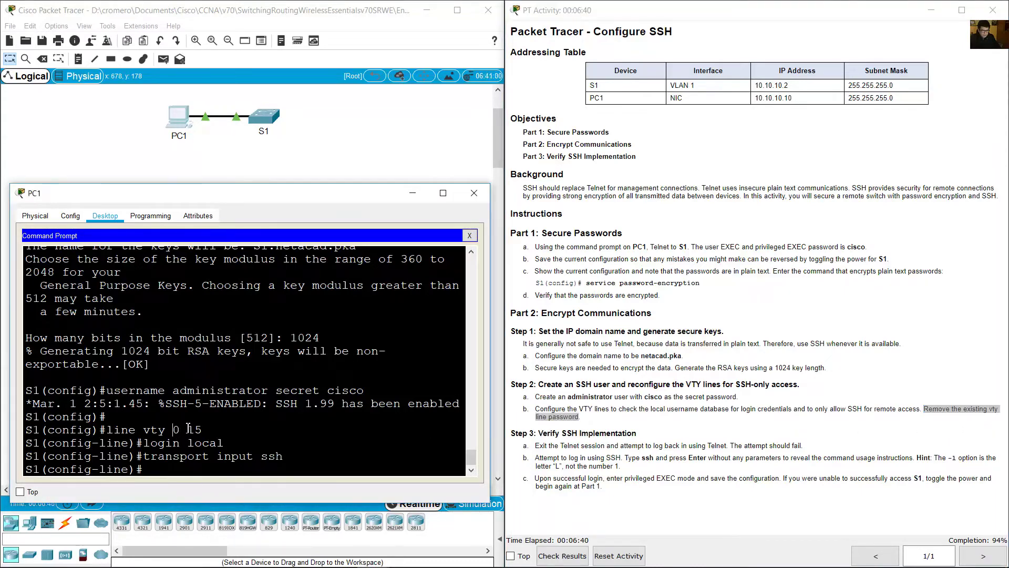
scroll(202, 418, up, 10)
scroll(201, 418, down, 4)
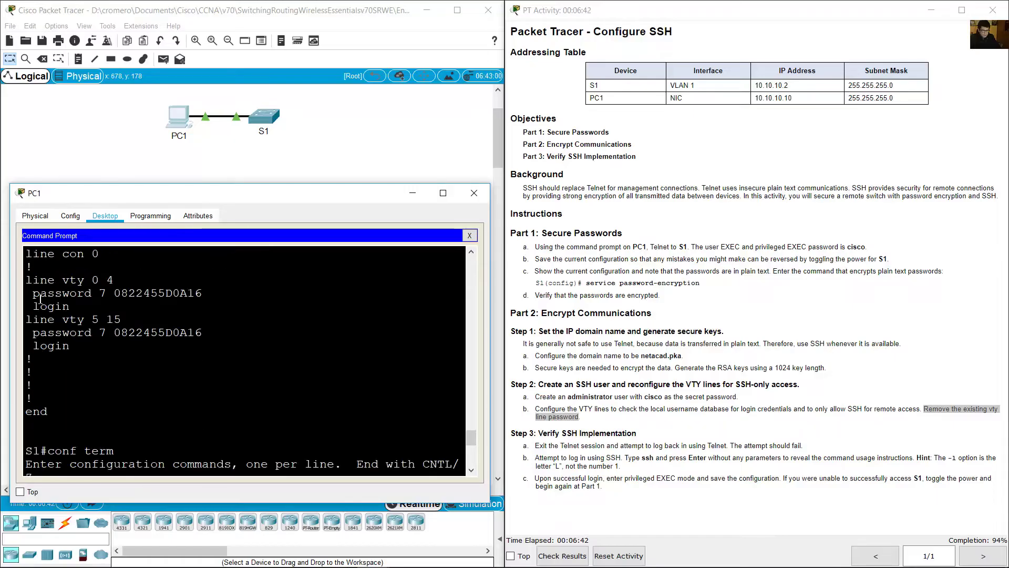
drag(26, 292, 211, 298)
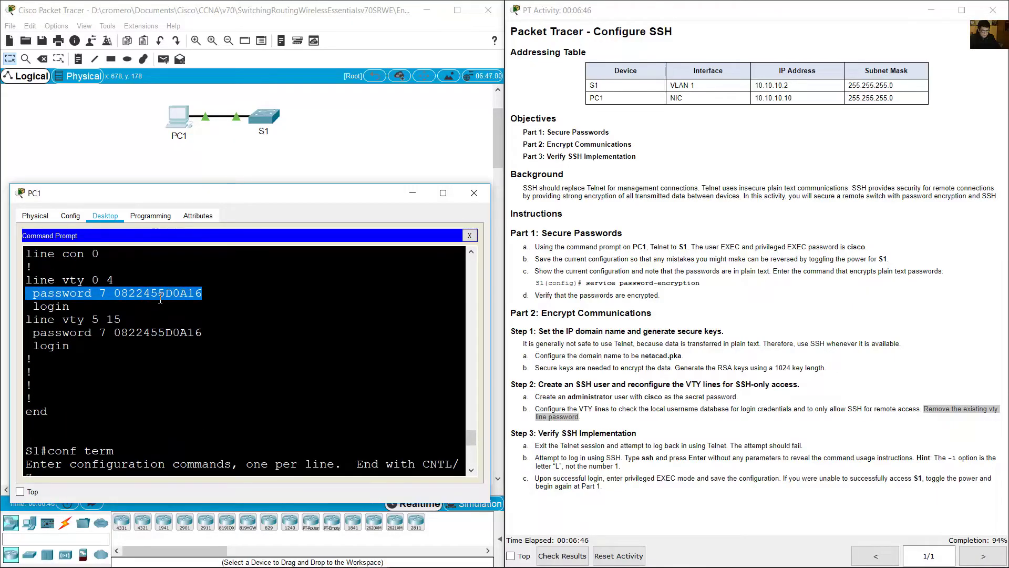
key(ctrl+v)
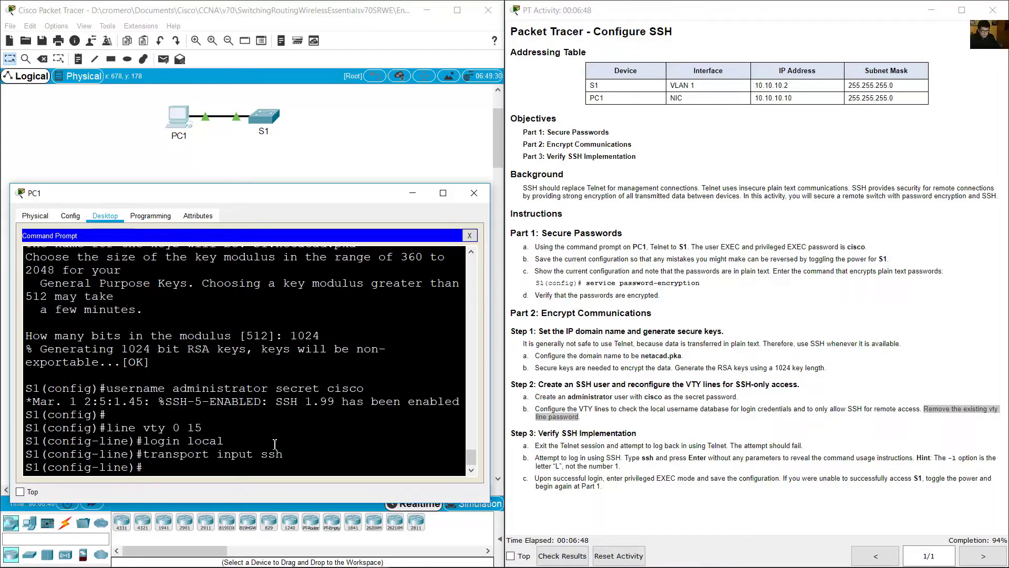
text(no password ci)
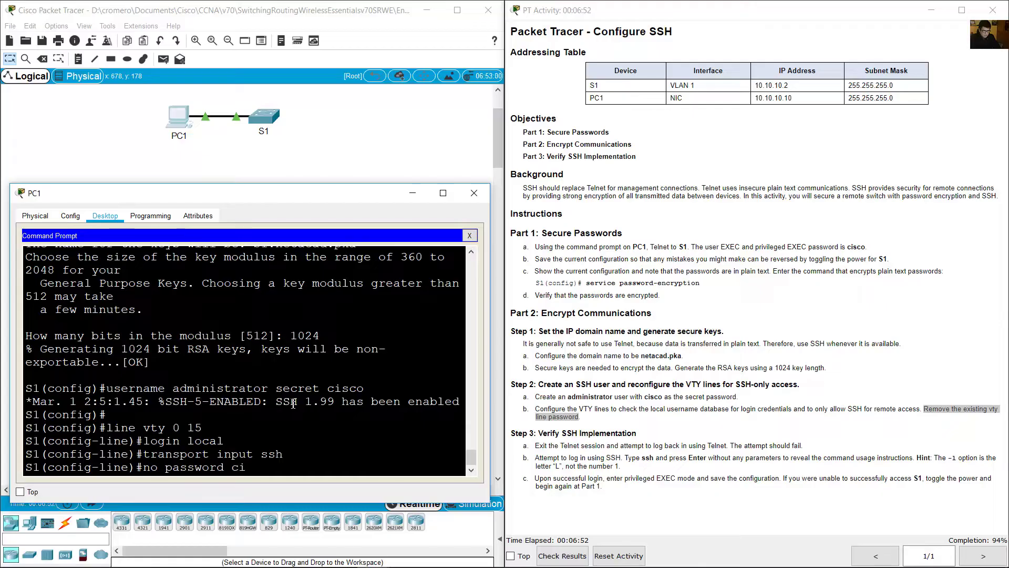
text(sco)
key(Return)
text(exit)
key(Return)
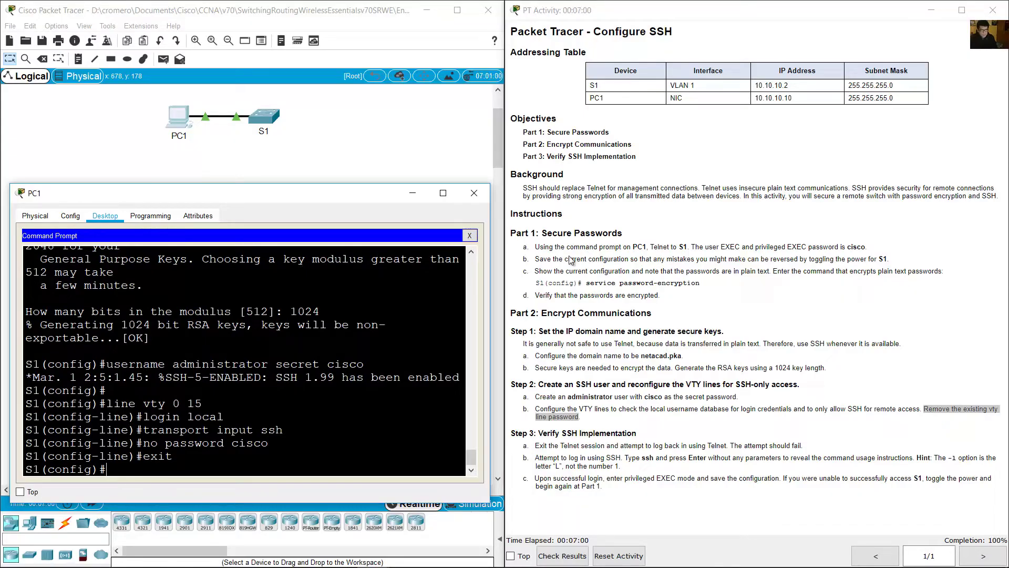
Step: Read the Verify SSH Implementation step and review the recent configuration commands
click(547, 444)
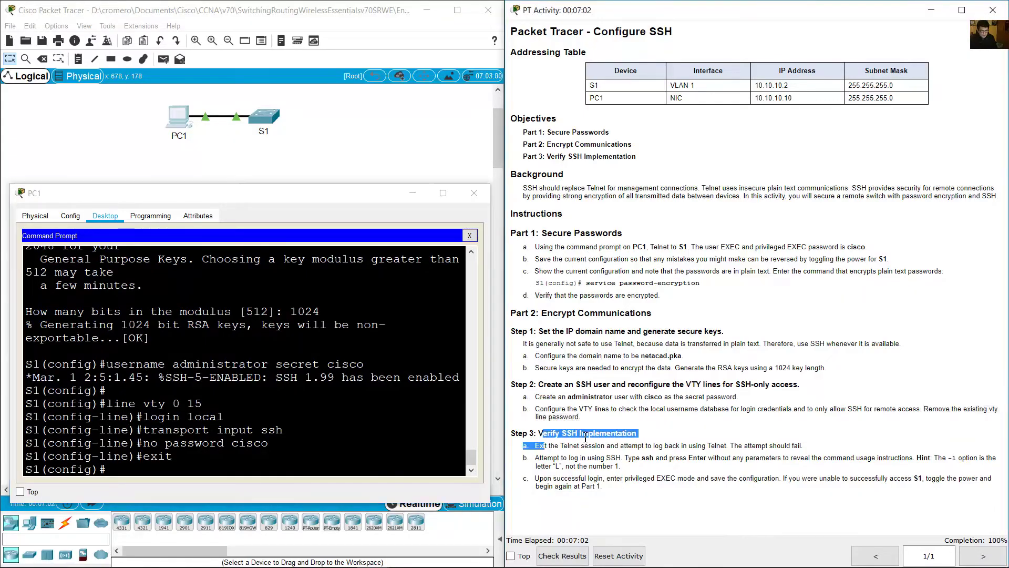
drag(538, 432, 636, 432)
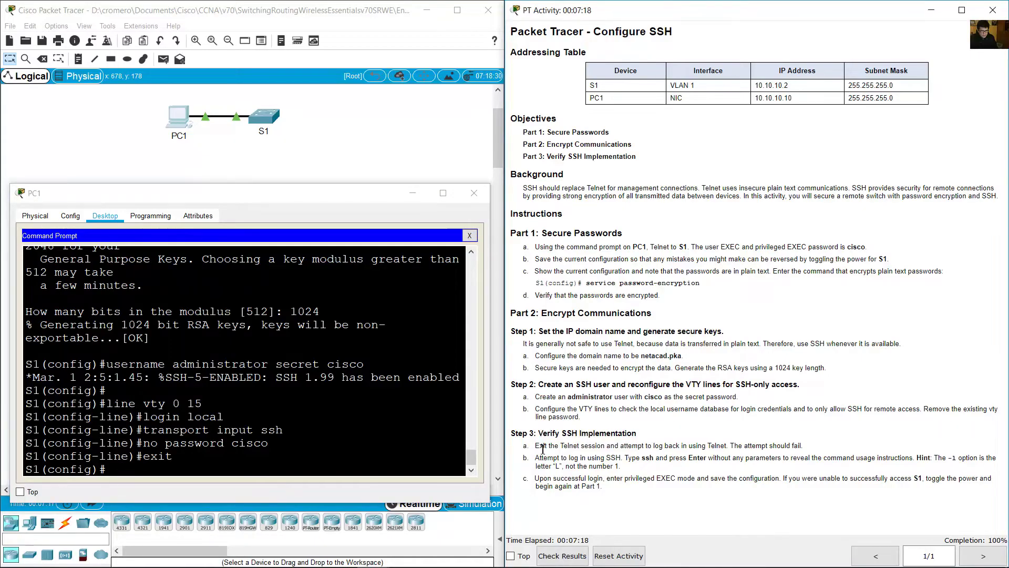
drag(542, 449, 819, 447)
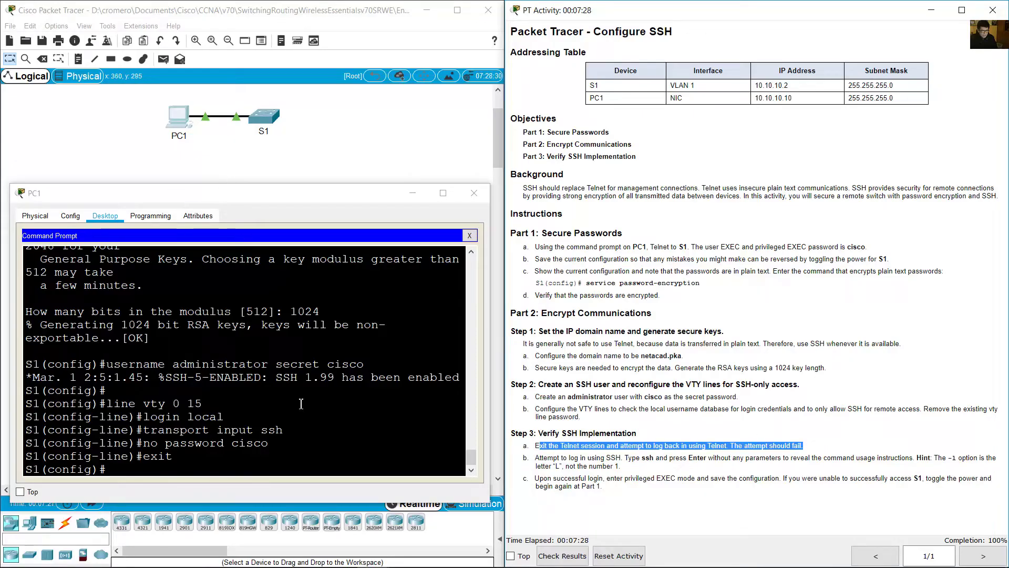
drag(25, 312, 249, 409)
Step: Leave configuration mode and end the Telnet session to S1
click(249, 409)
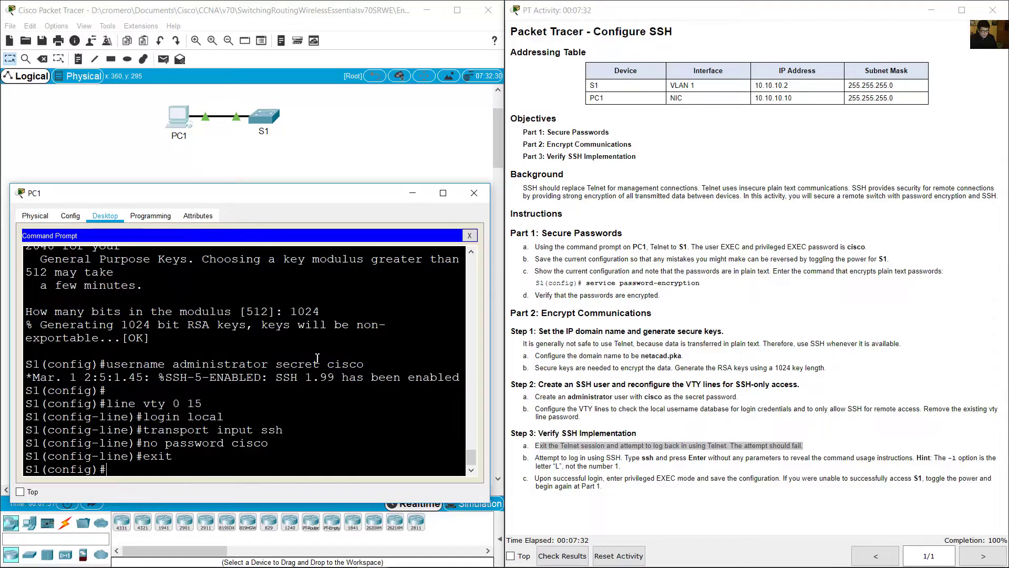
text(ex)
key(Return)
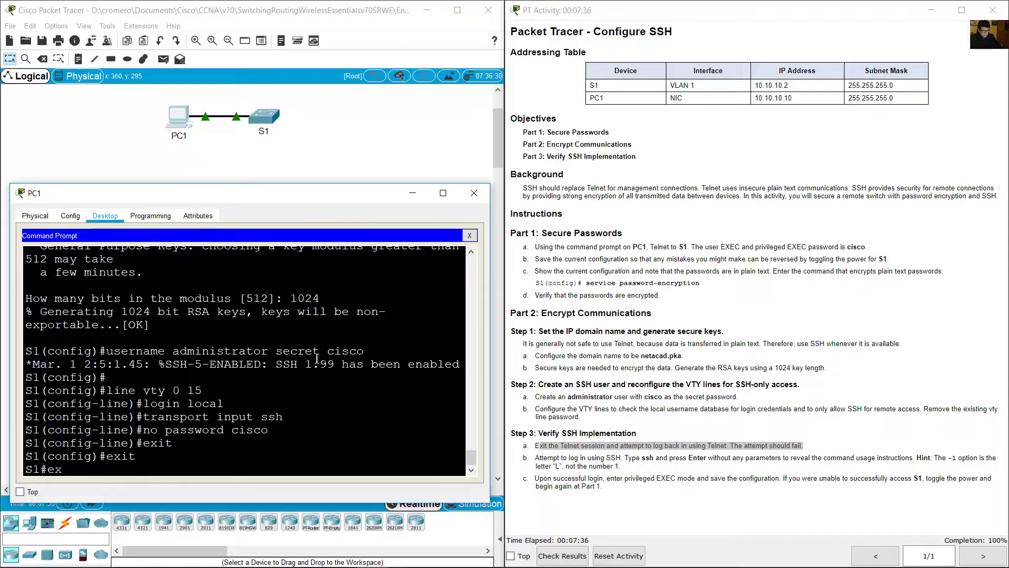
text(exit)
key(Return)
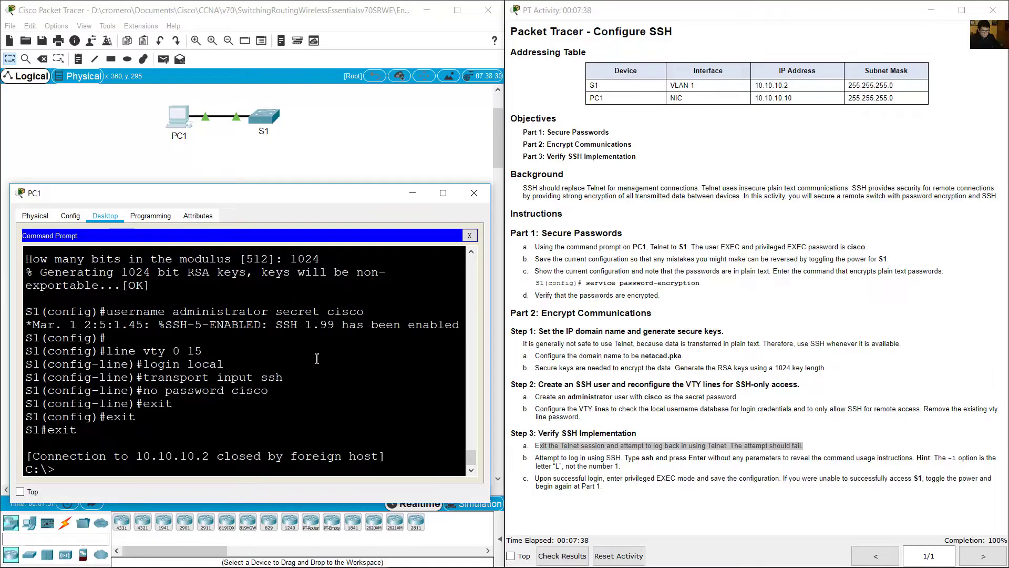
Step: Rerun telnet 10.10.10.2 and see the connection closed by foreign host
key(Up)
drag(180, 470, 56, 470)
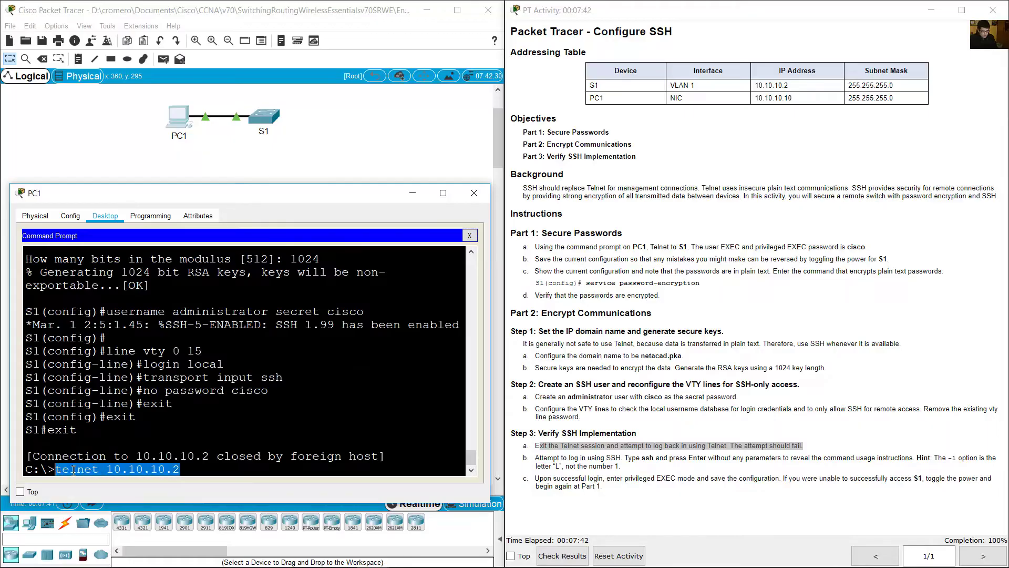
click(205, 467)
key(Return)
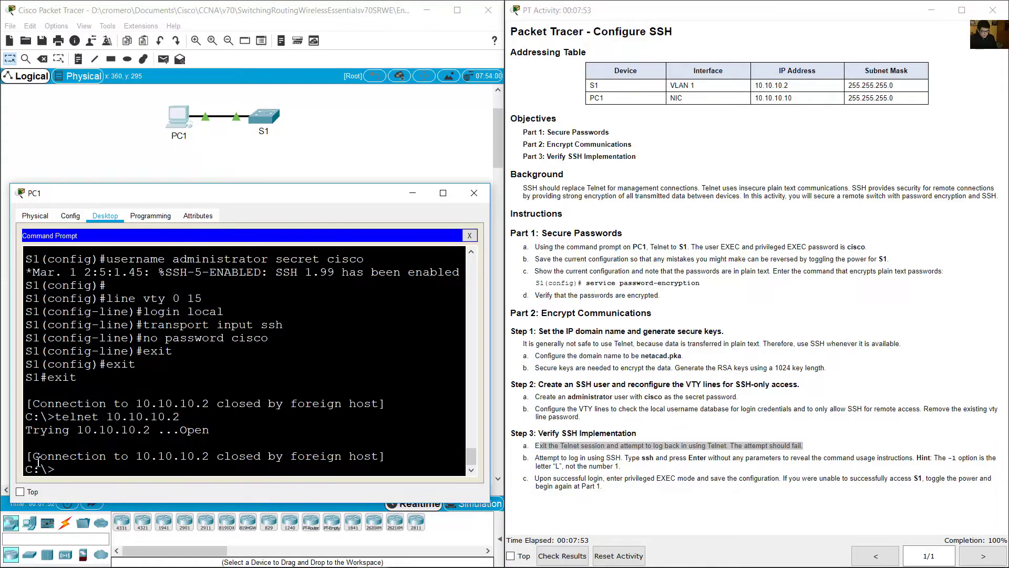
drag(35, 458, 369, 455)
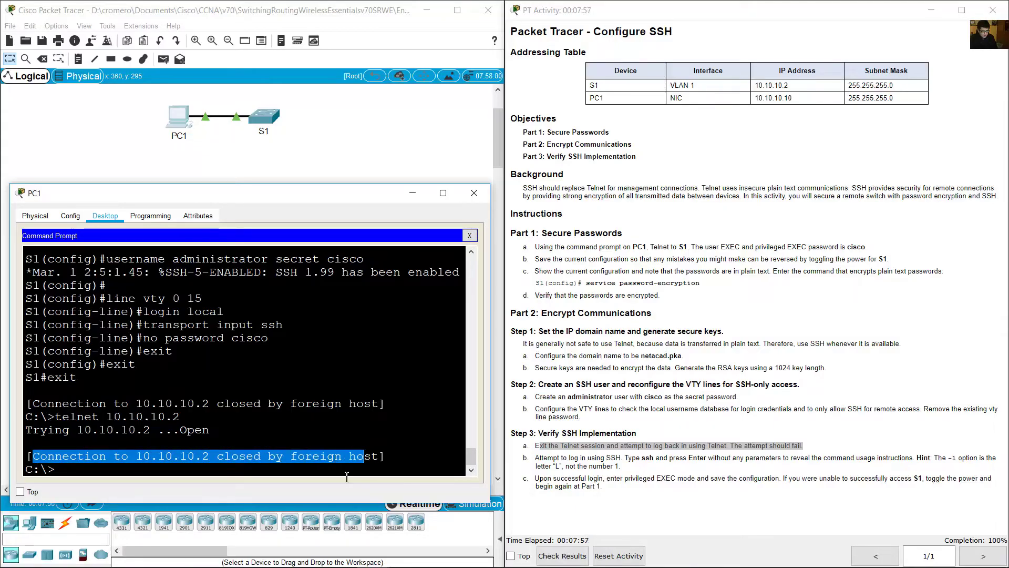
click(350, 471)
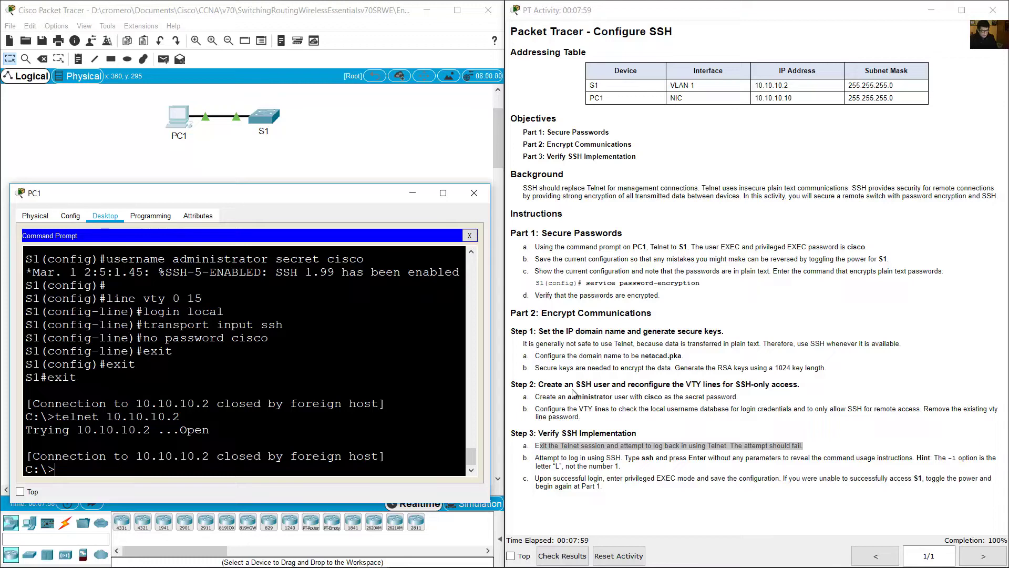
Step: Read step 3b about logging in with SSH and running ssh without parameters
click(741, 435)
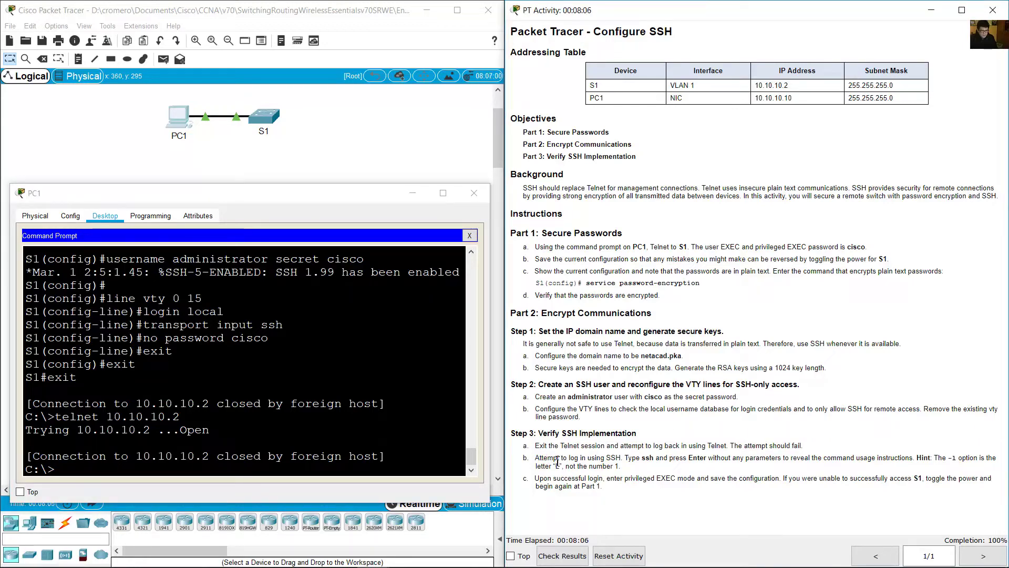
drag(557, 461, 622, 460)
drag(625, 458, 917, 453)
Step: Run ssh with no parameters to show the usage line SSH -l username target
click(329, 442)
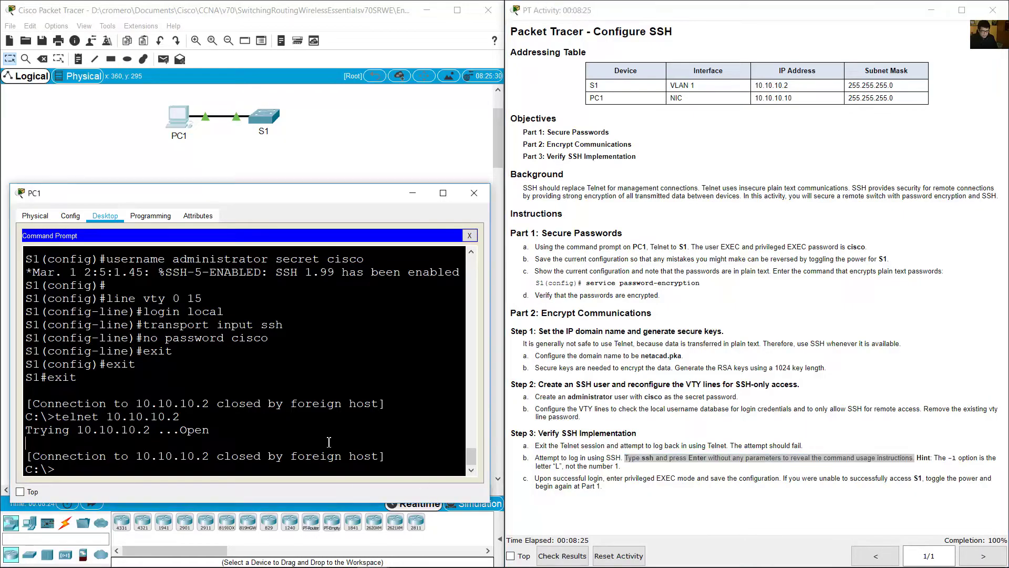
text(ssh)
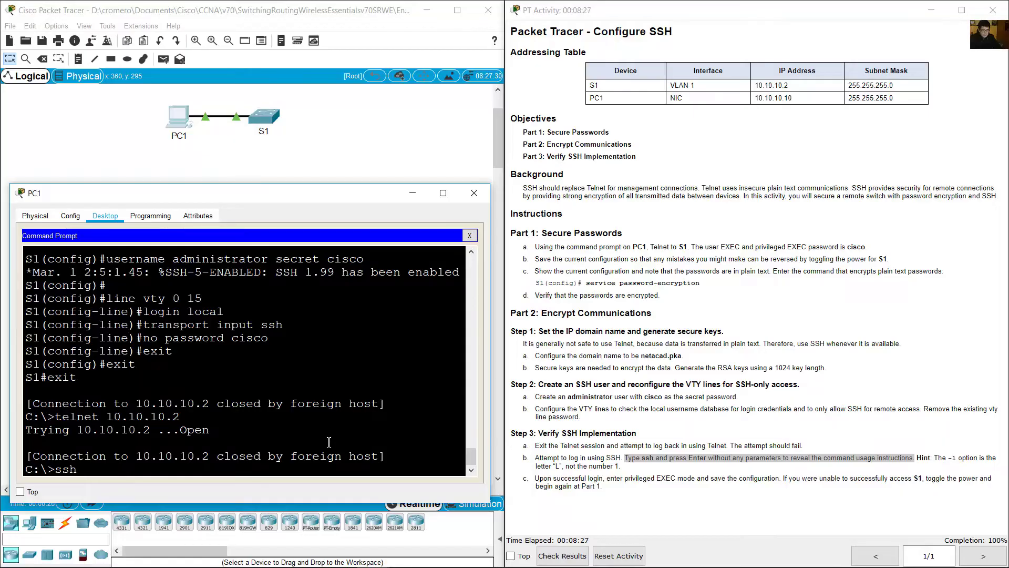
key(Return)
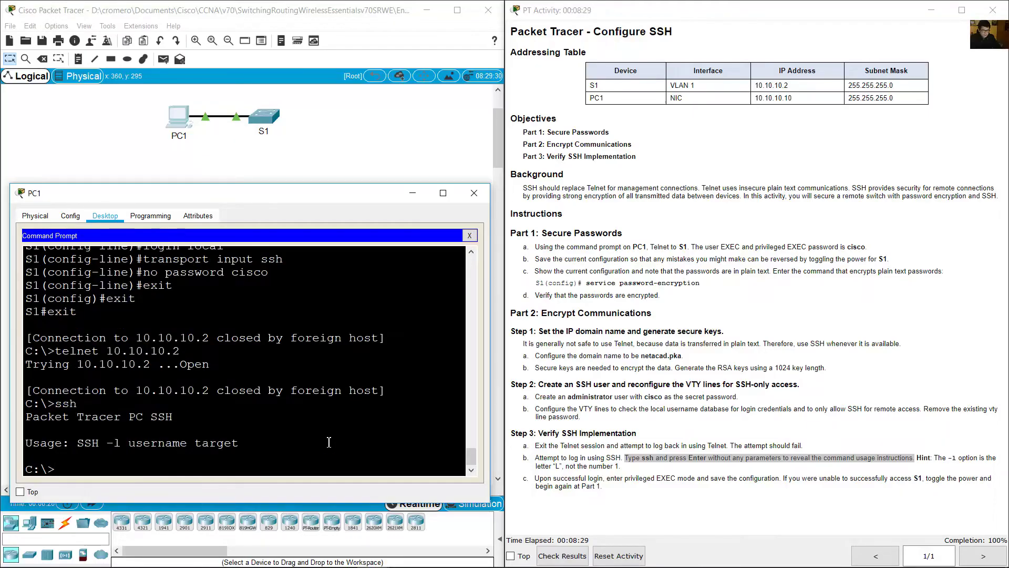
drag(74, 448, 241, 444)
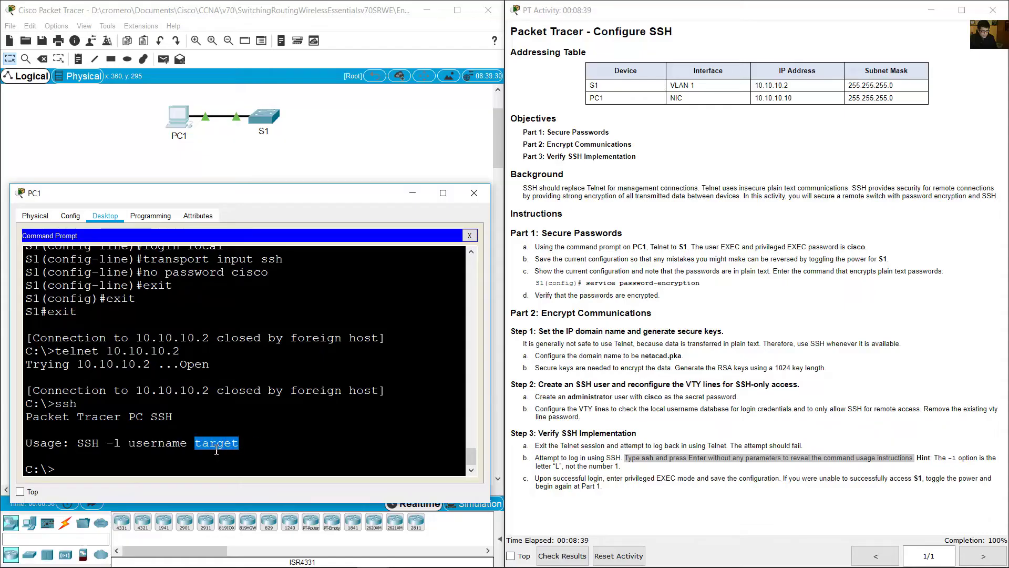
Step: Read the instructions' hint that the -l option is a letter
click(915, 458)
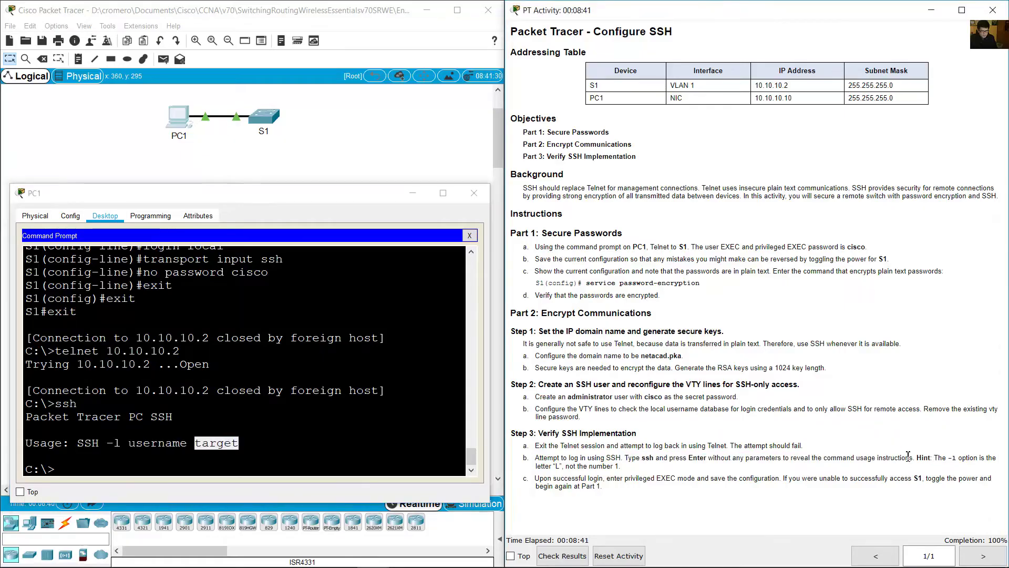
mouse_move(936, 457)
mouse_down()
mouse_move(989, 457)
mouse_move(947, 457)
mouse_up()
drag(560, 461, 636, 464)
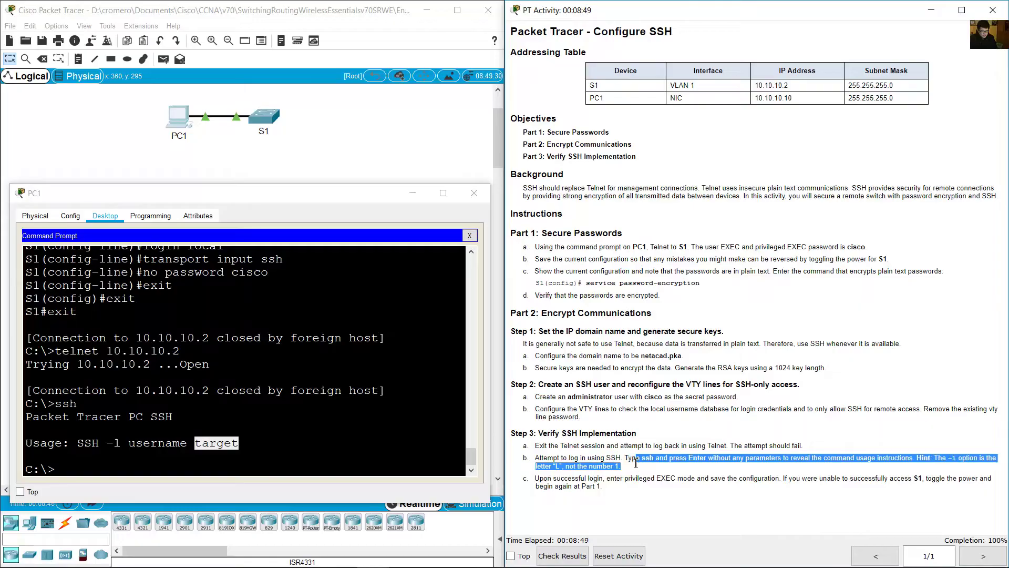
click(580, 480)
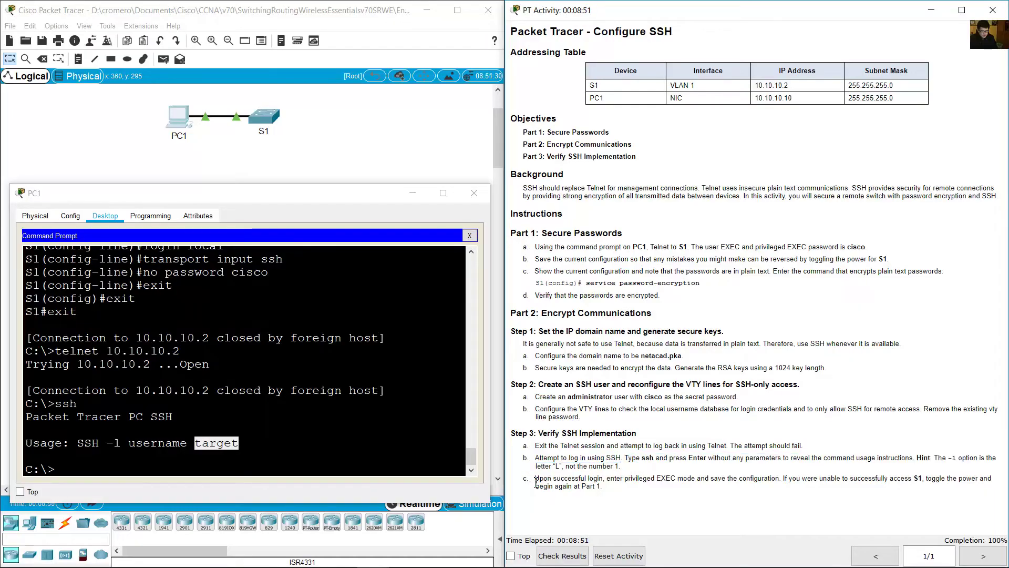
Step: Start an SSH connection with ssh -l administrator 10.10.10.2
click(347, 441)
text(ssh -l)
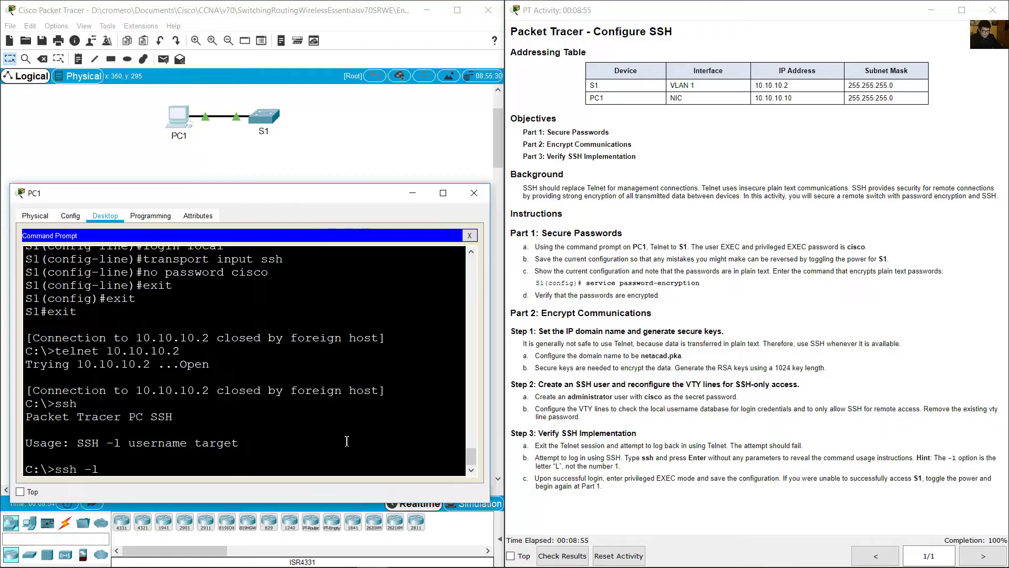
text( a)
key(BackSpace)
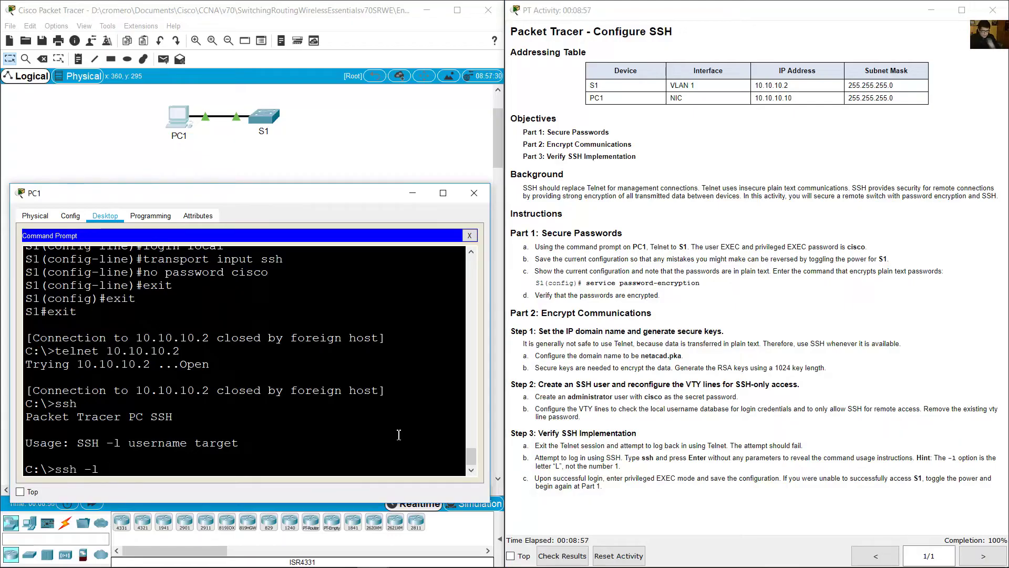
double_click(569, 398)
scroll(232, 397, up, 4)
drag(173, 350, 269, 350)
scroll(258, 407, down, 4)
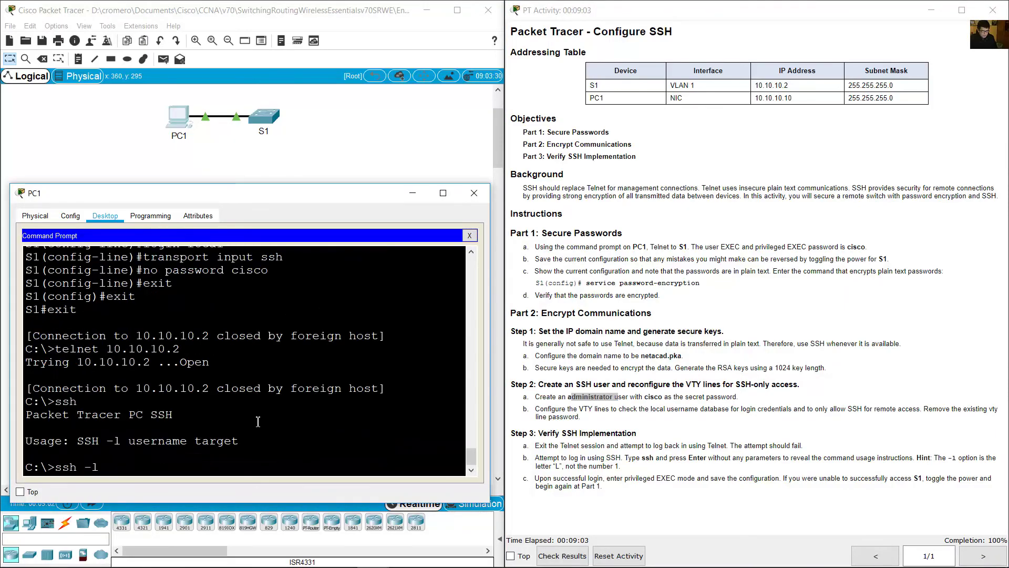
text(administrator)
text(10.10.10.2)
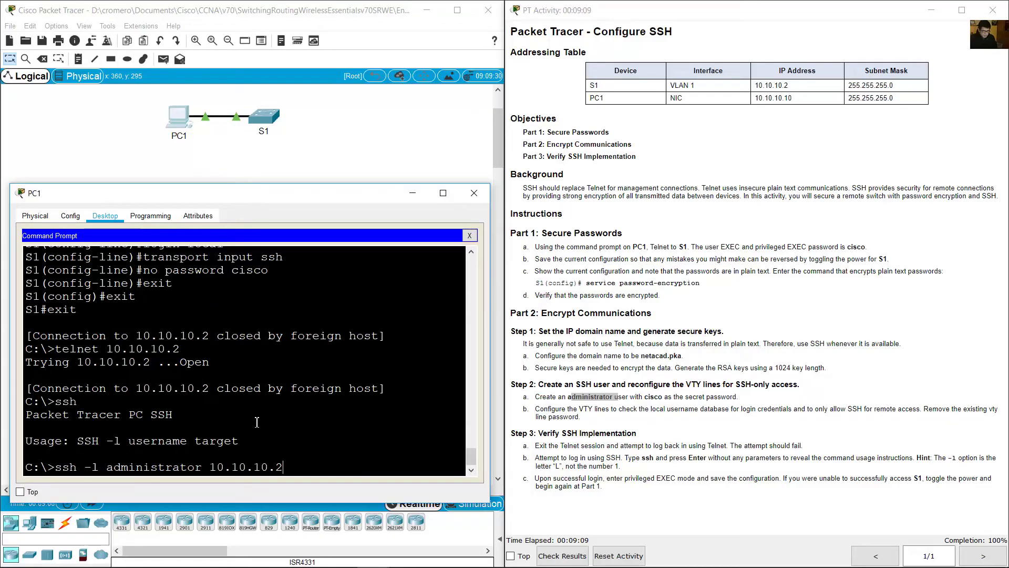
key(Return)
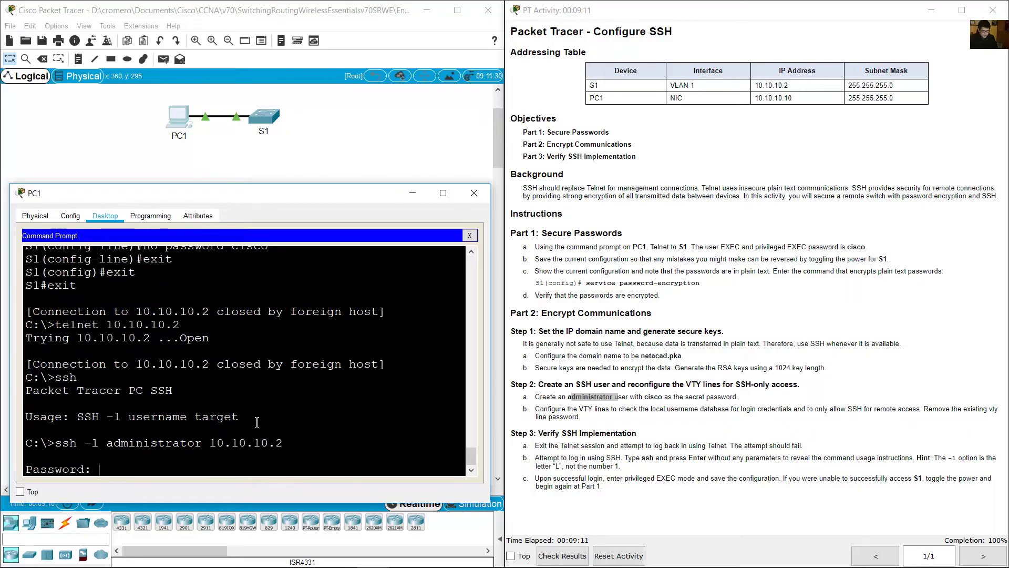
Step: Log in with the administrator's password, then run en and give the enable password
text(cisco)
key(Return)
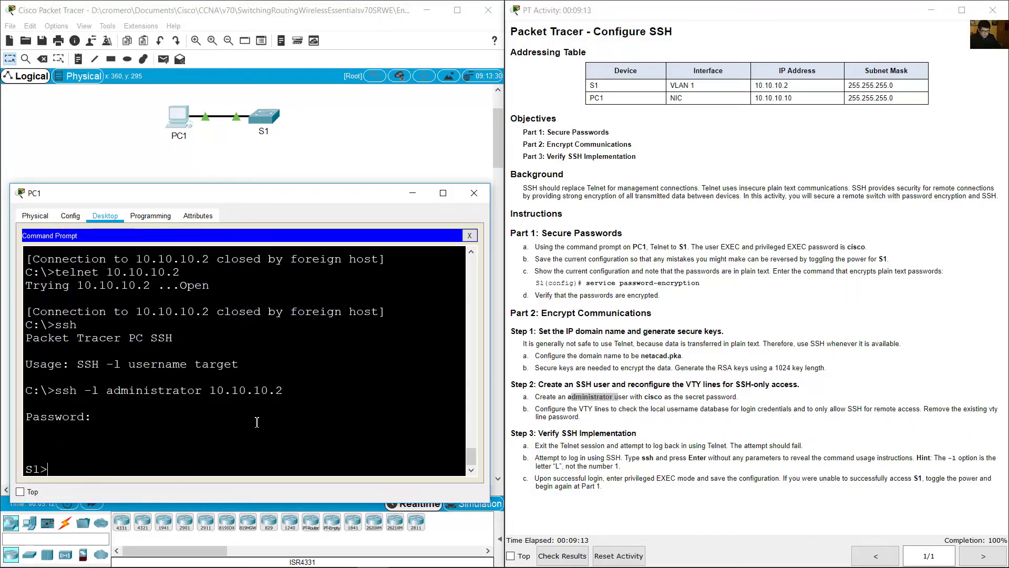
text(en)
key(Return)
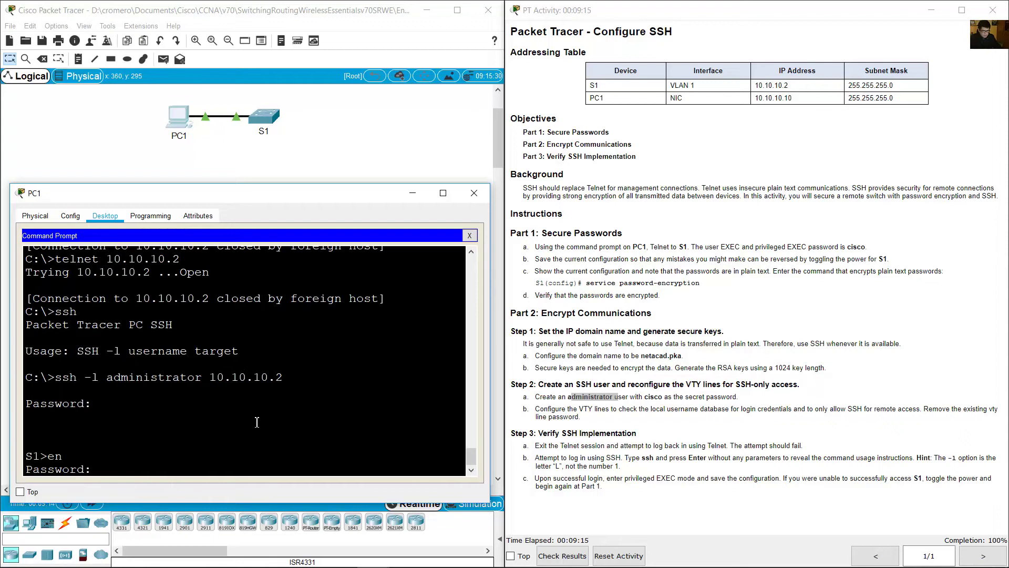
text(cisco)
key(Return)
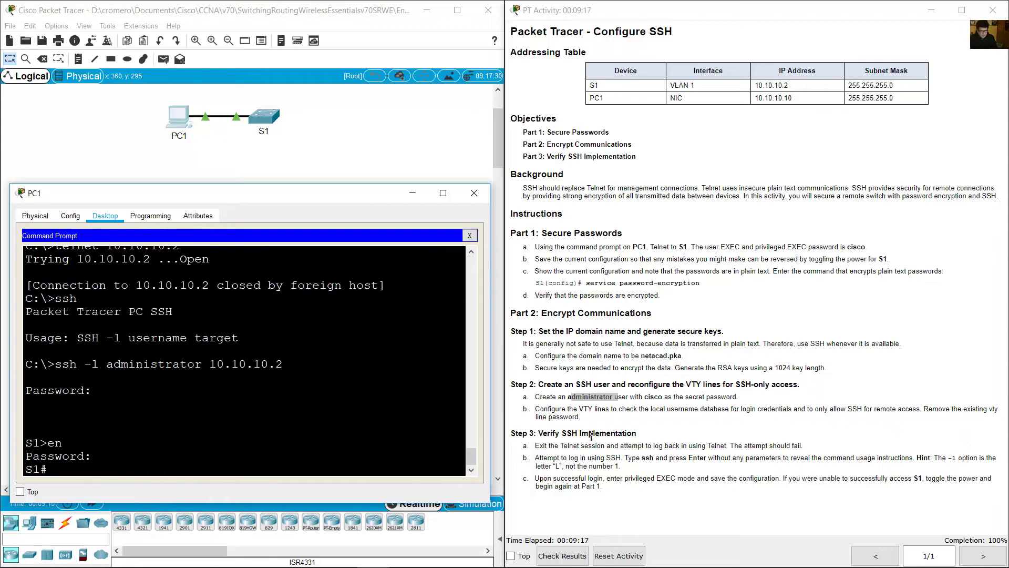
Step: Read step 3c on entering privileged EXEC mode and saving the configuration
click(631, 482)
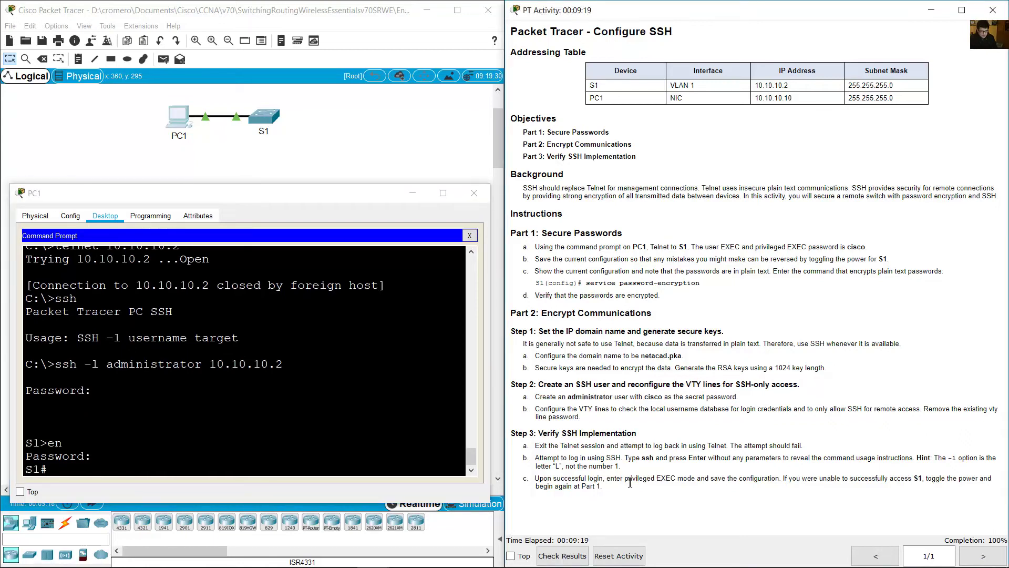
drag(711, 480, 779, 479)
click(648, 484)
drag(630, 479, 778, 478)
Step: Type copy running-config startup-config at the S1# prompt
double_click(51, 467)
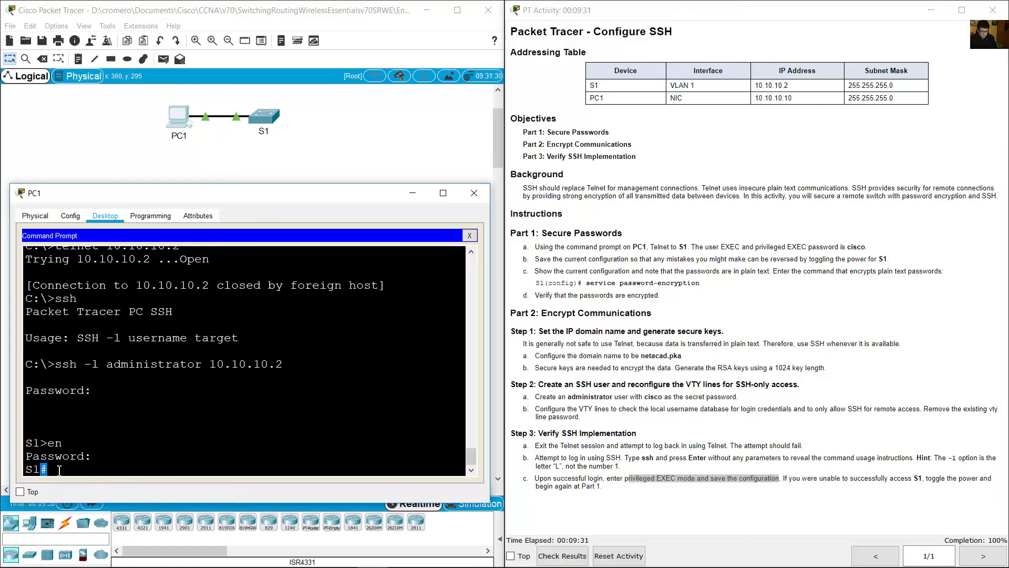
click(60, 469)
text(copy run)
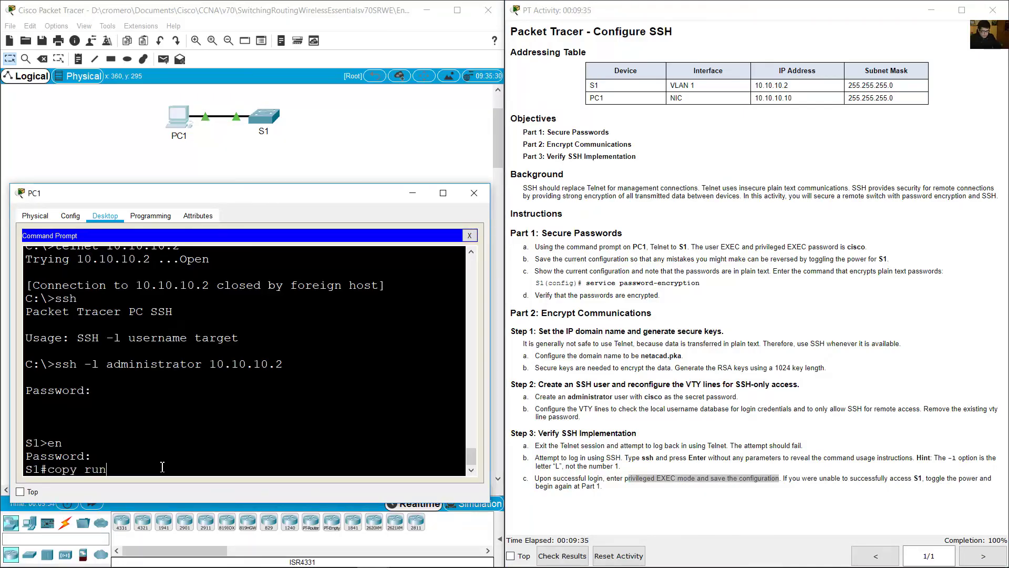
text(ning-)
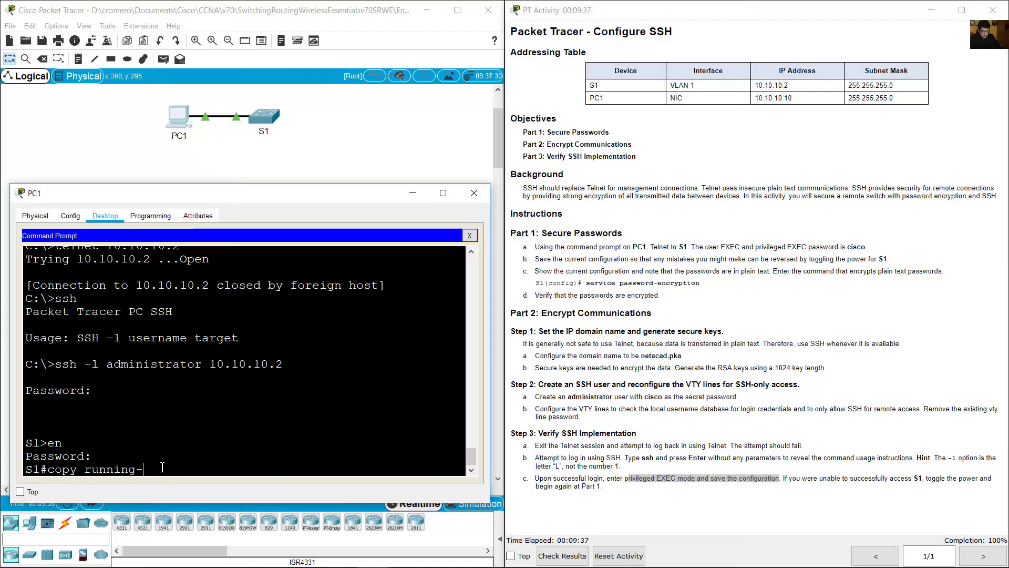
text(config startup-c)
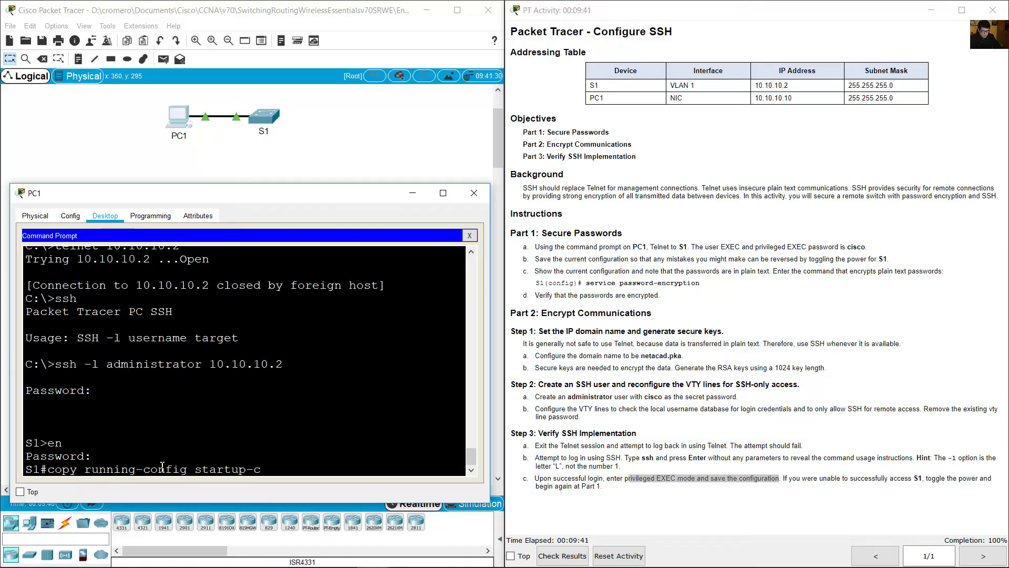
text(onfig)
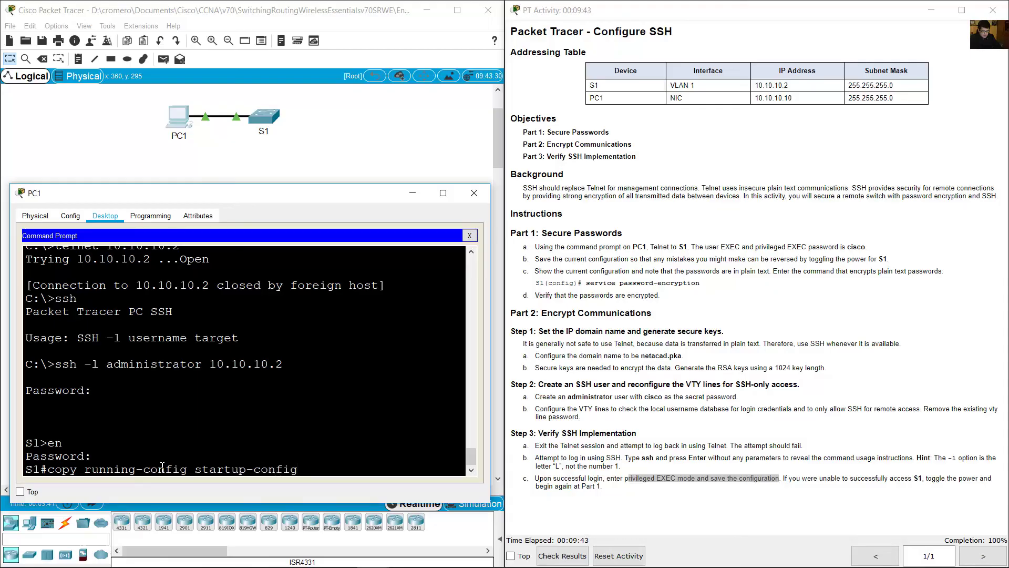